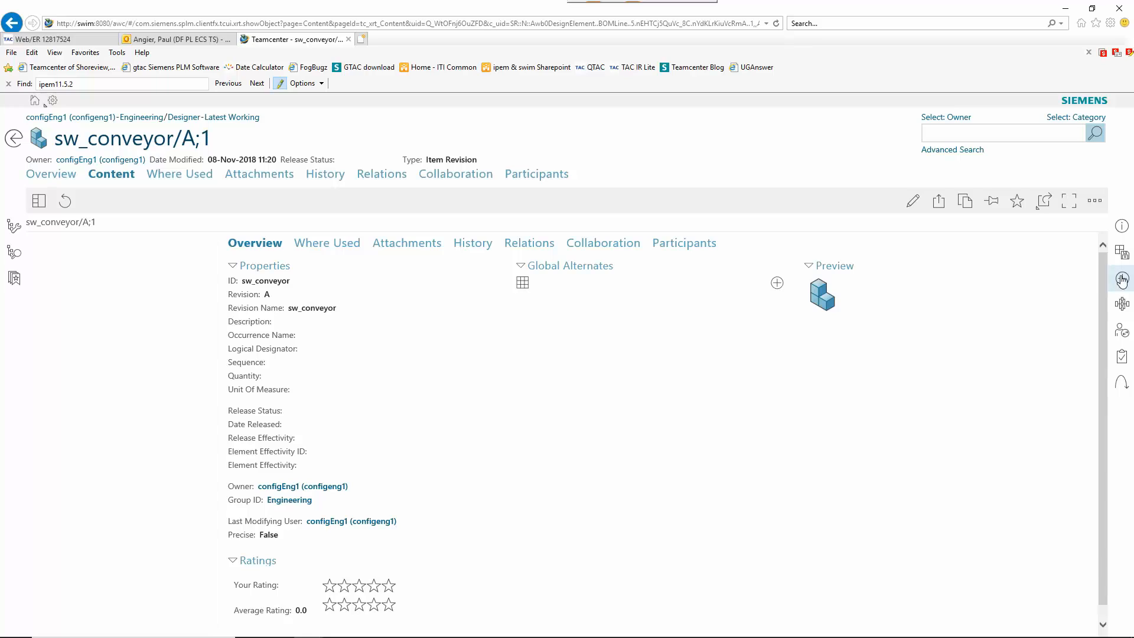
Step: Search for sw_tilt_table and add SW_tilt_table/A;1 under sw_conveyor as sequence 10
click(1122, 280)
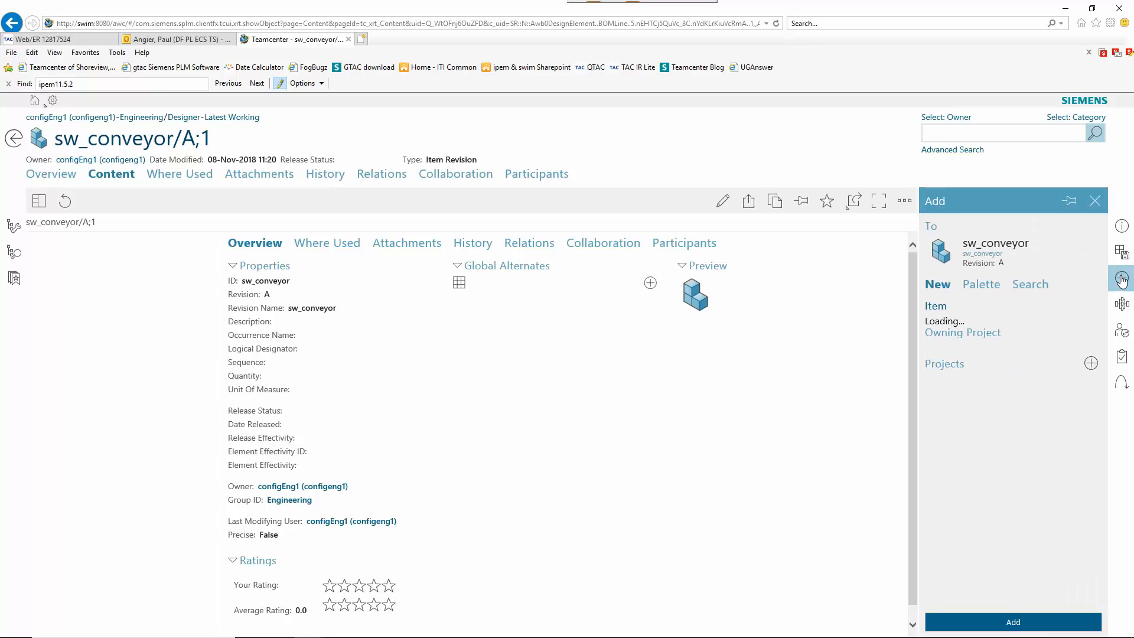
click(1028, 287)
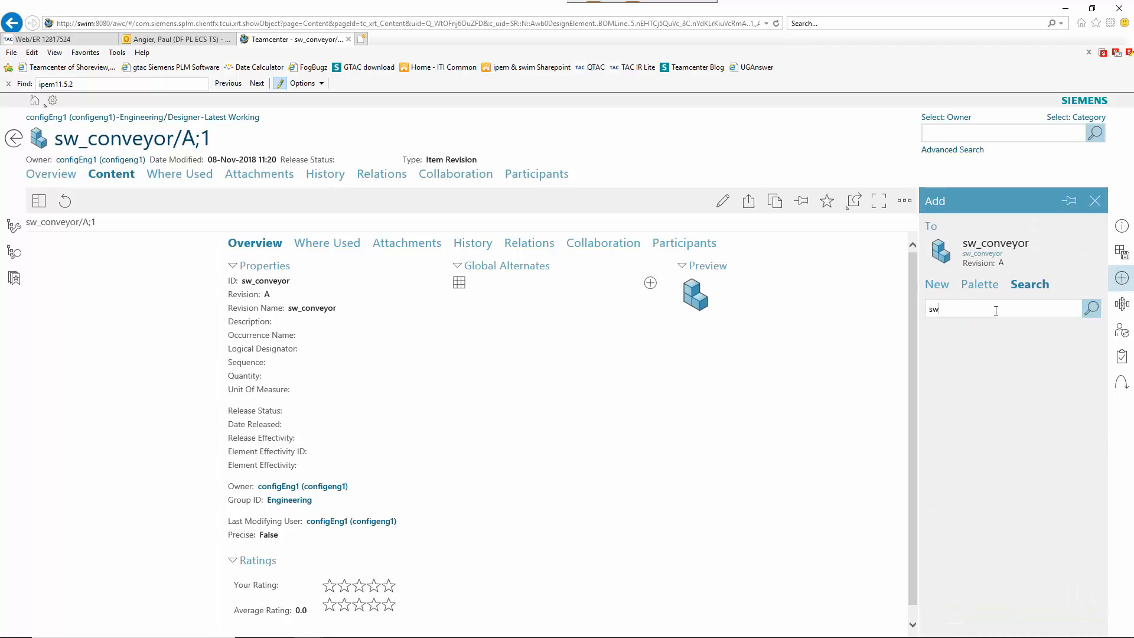
text(sw_tilt_table)
key(Return)
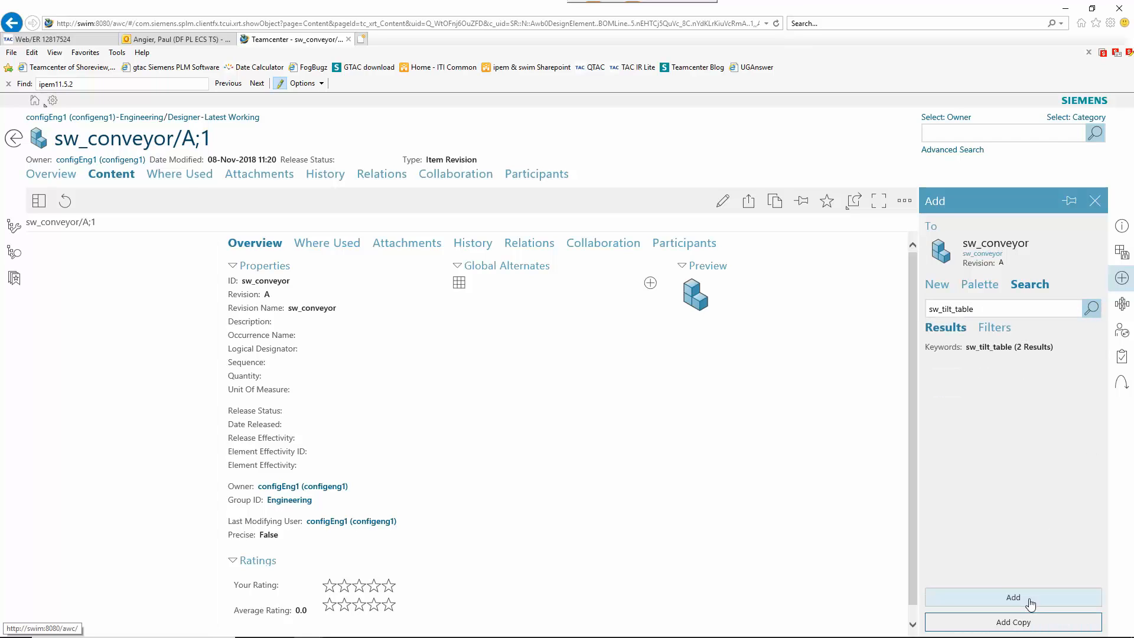
click(1033, 601)
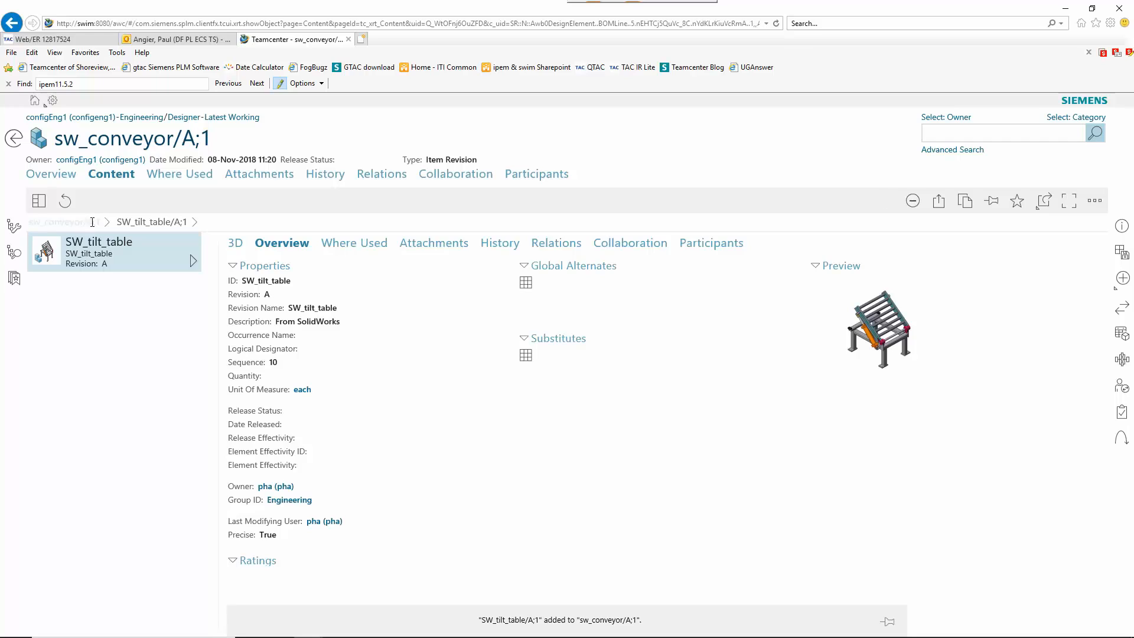
Step: Search for creo_install and add it under sw_conveyor as sequence 20
click(1122, 280)
click(1026, 286)
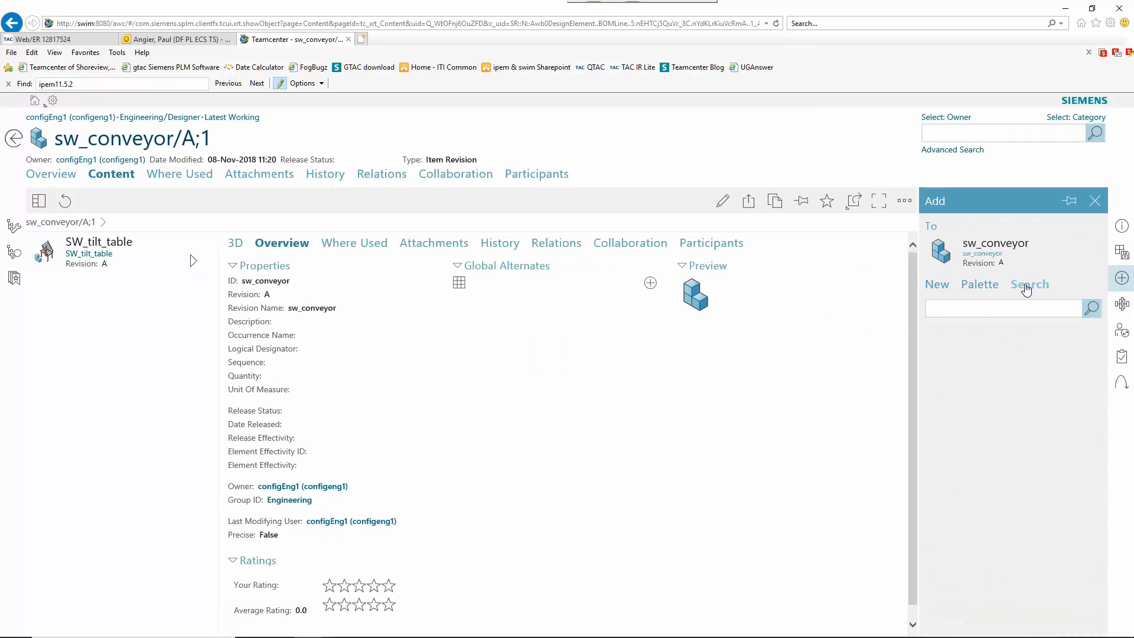
text(creo_install)
key(Return)
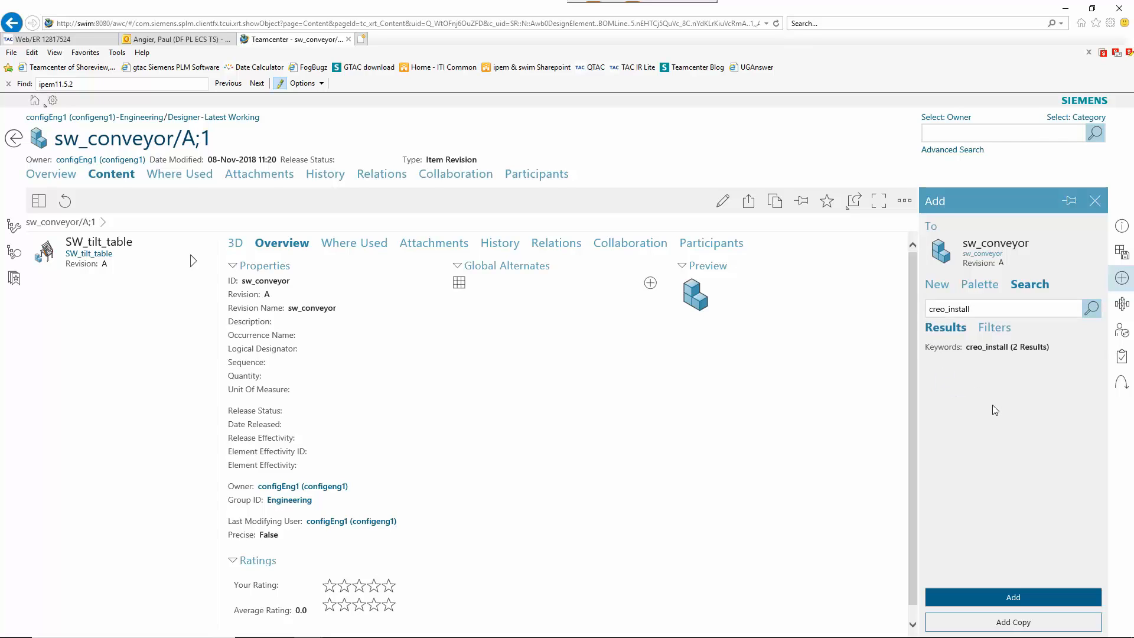
click(1013, 597)
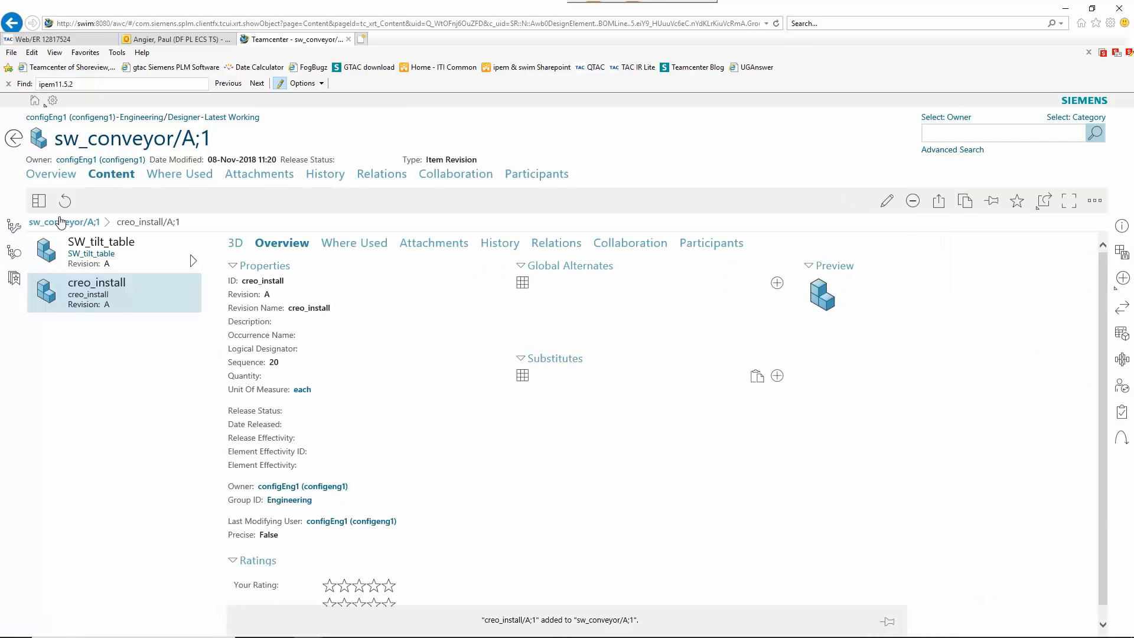
Step: Return to sw_conveyor, then search for se_install and add it as sequence 30
click(60, 222)
click(1121, 281)
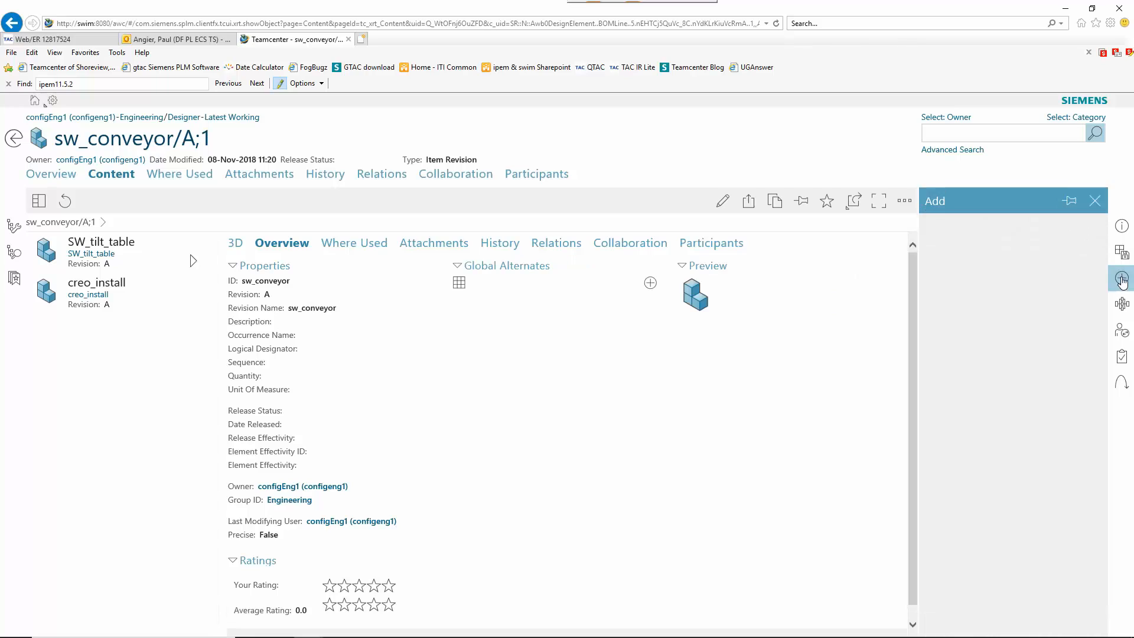
click(1016, 287)
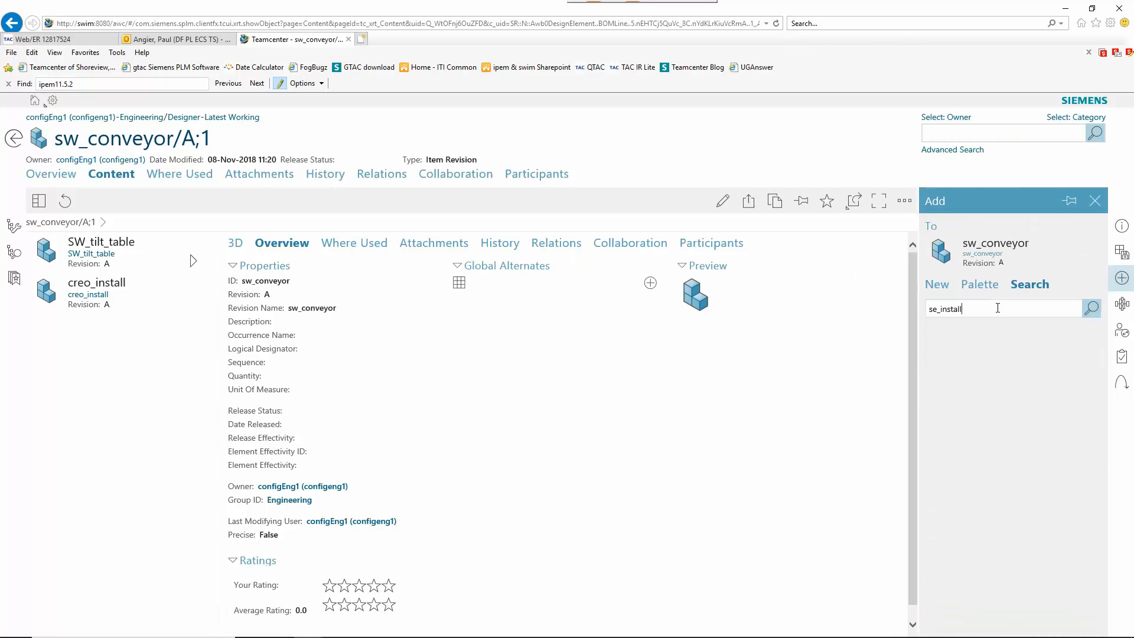
key(Return)
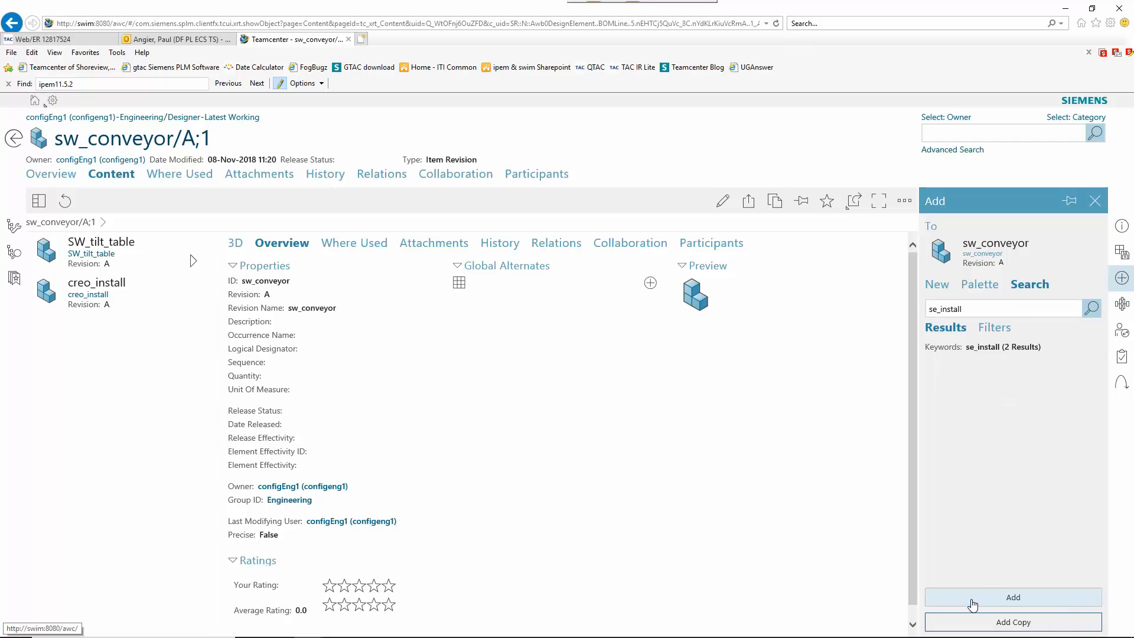
click(972, 597)
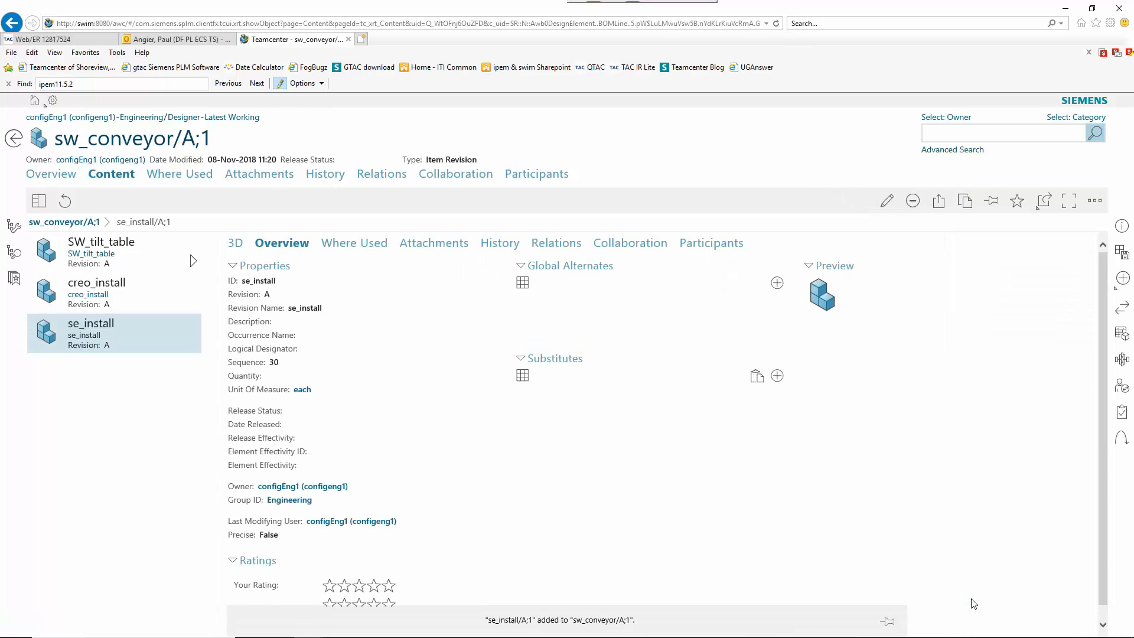
Step: Submit sw_conveyor to SolidWorks MultiCAD Design, describing filling in the Creo and SolidEdge installation assemblies
click(237, 247)
drag(650, 428, 806, 480)
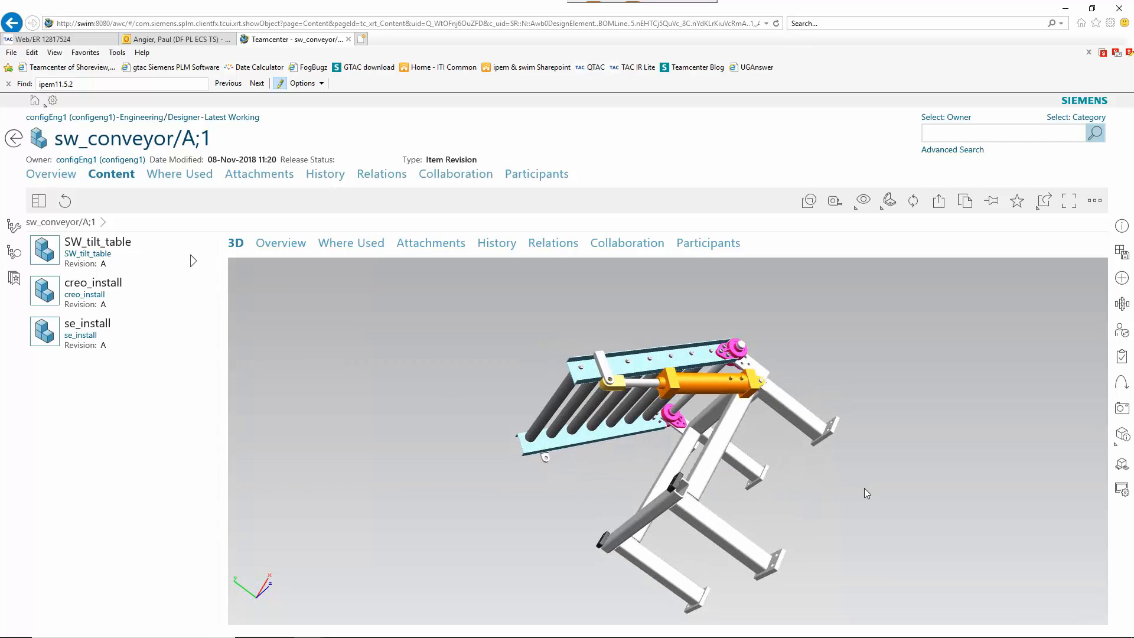
click(1121, 303)
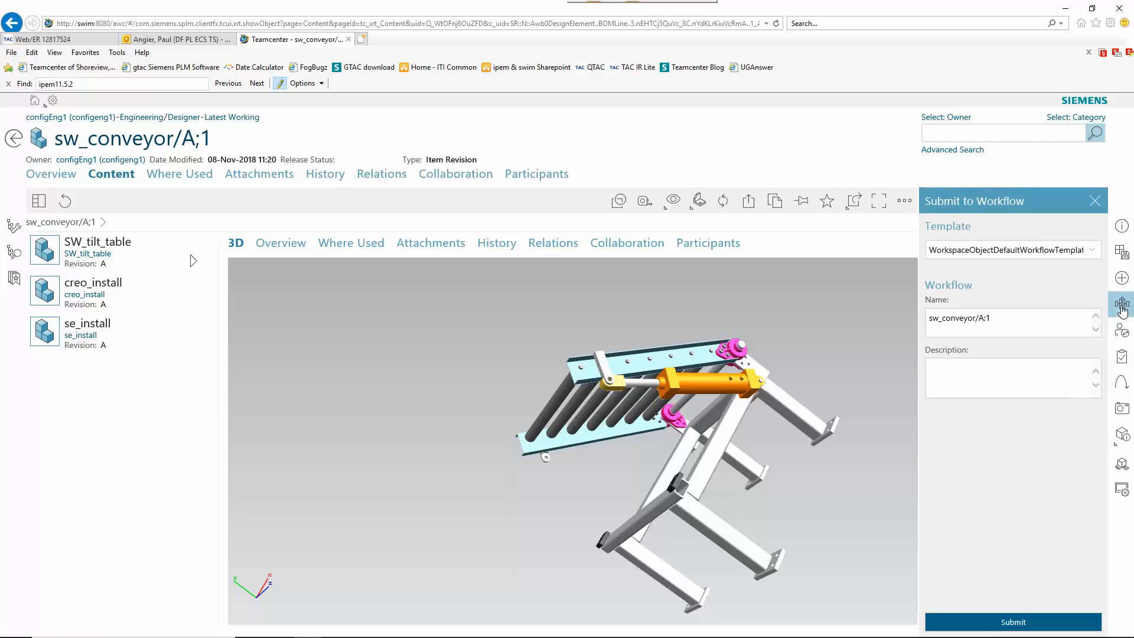
click(1089, 250)
scroll(1059, 301, down, 2)
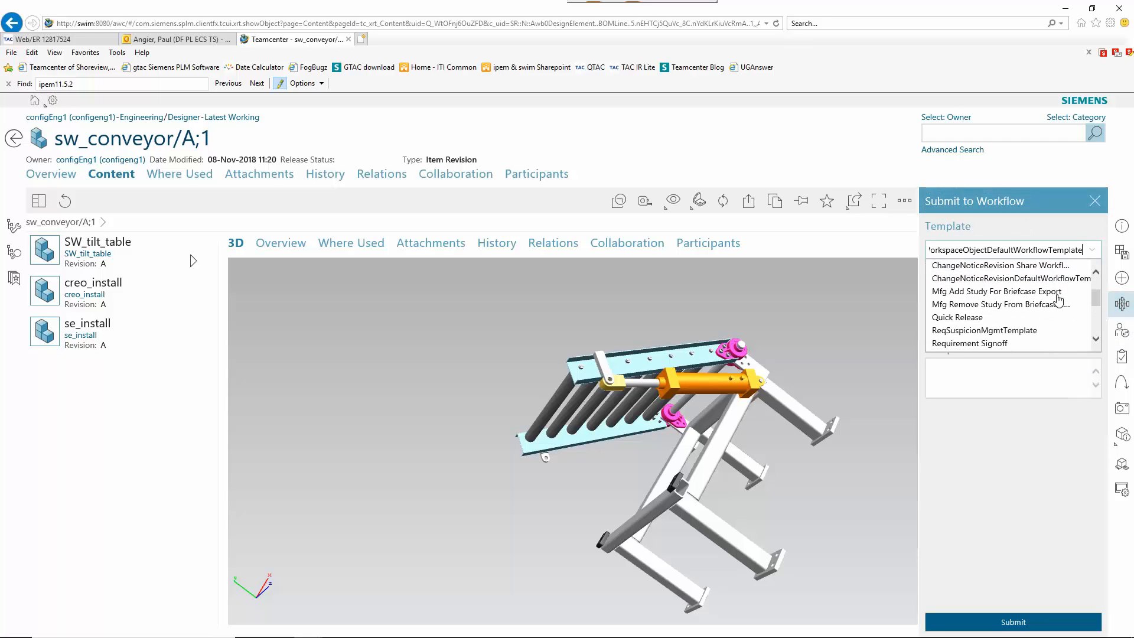
scroll(1059, 301, down, 2)
click(1040, 328)
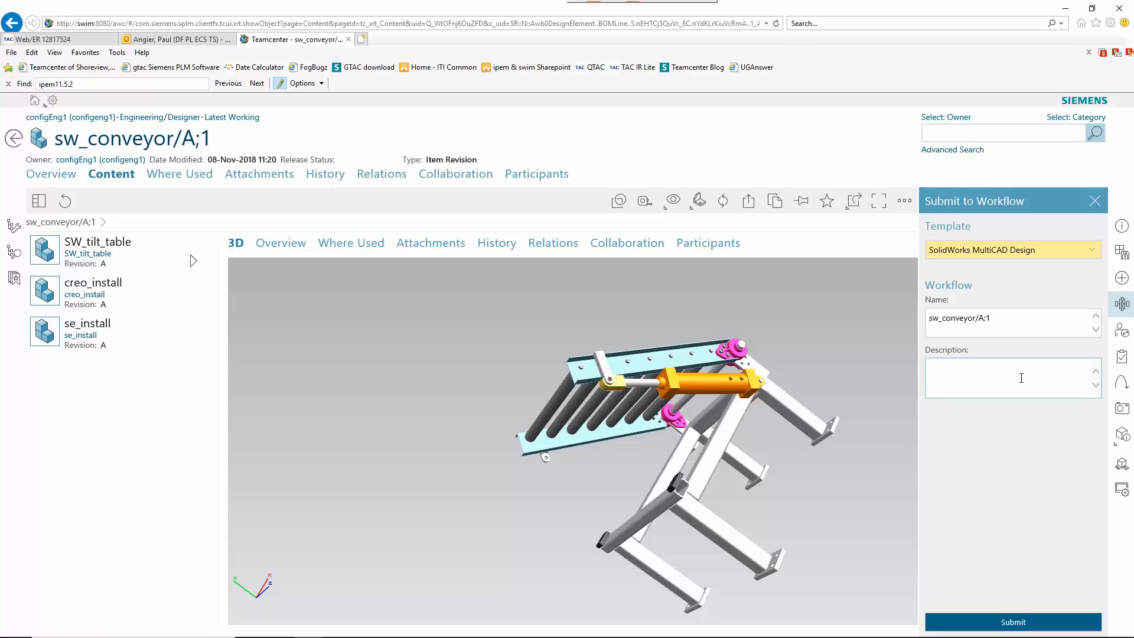
text(Fil)
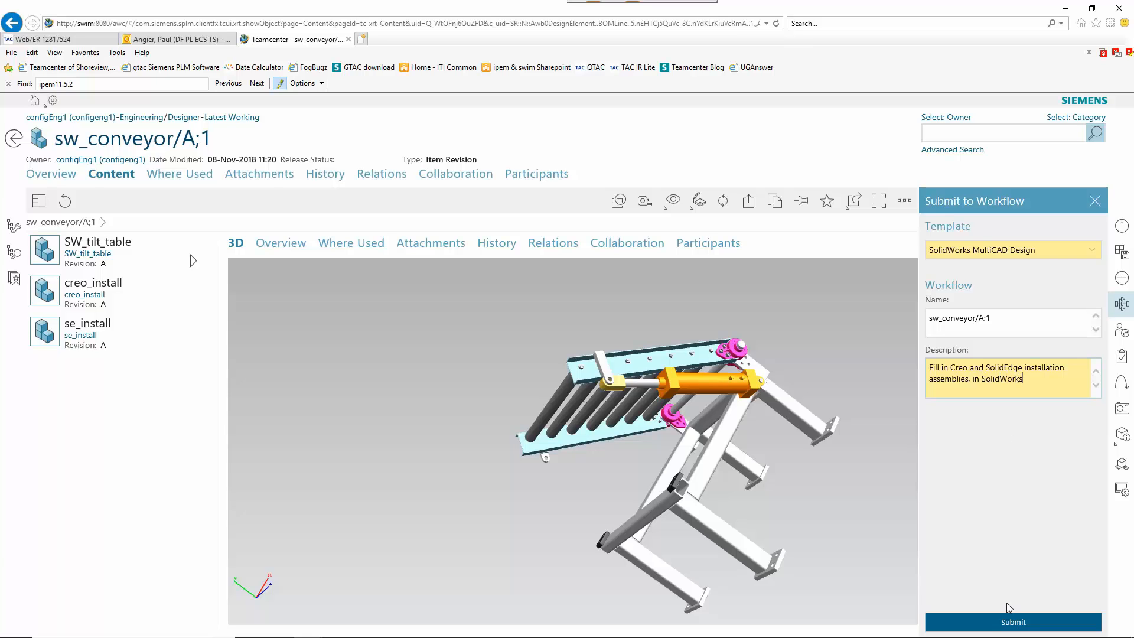
click(1012, 622)
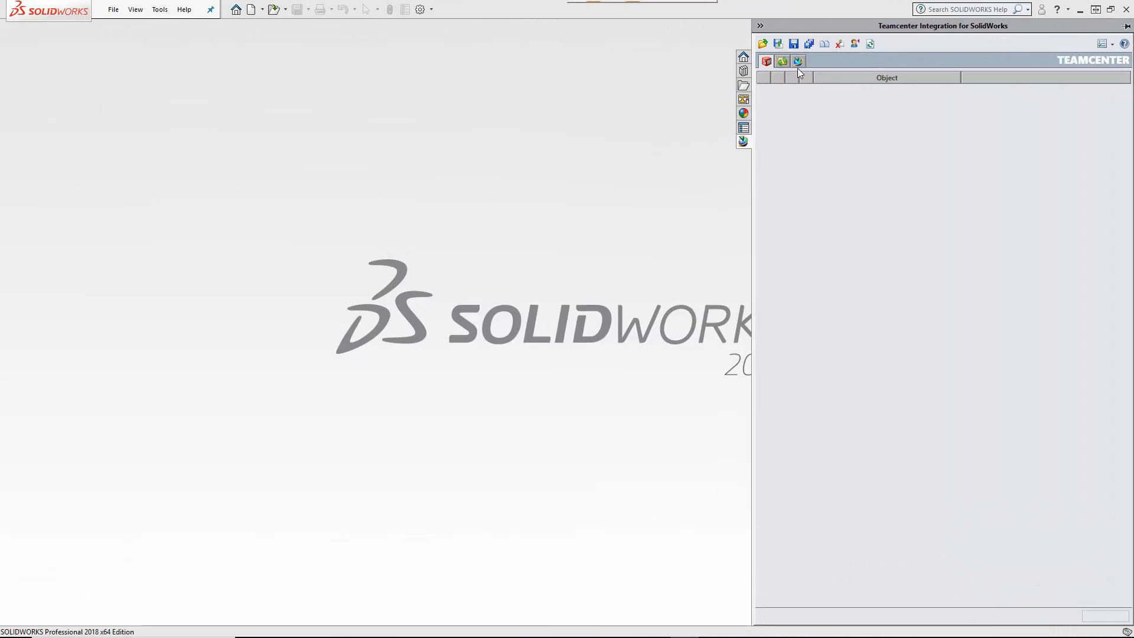
Step: Log in to Teamcenter from the SOLIDWORKS Active Workspace pane with the designer account password
click(799, 62)
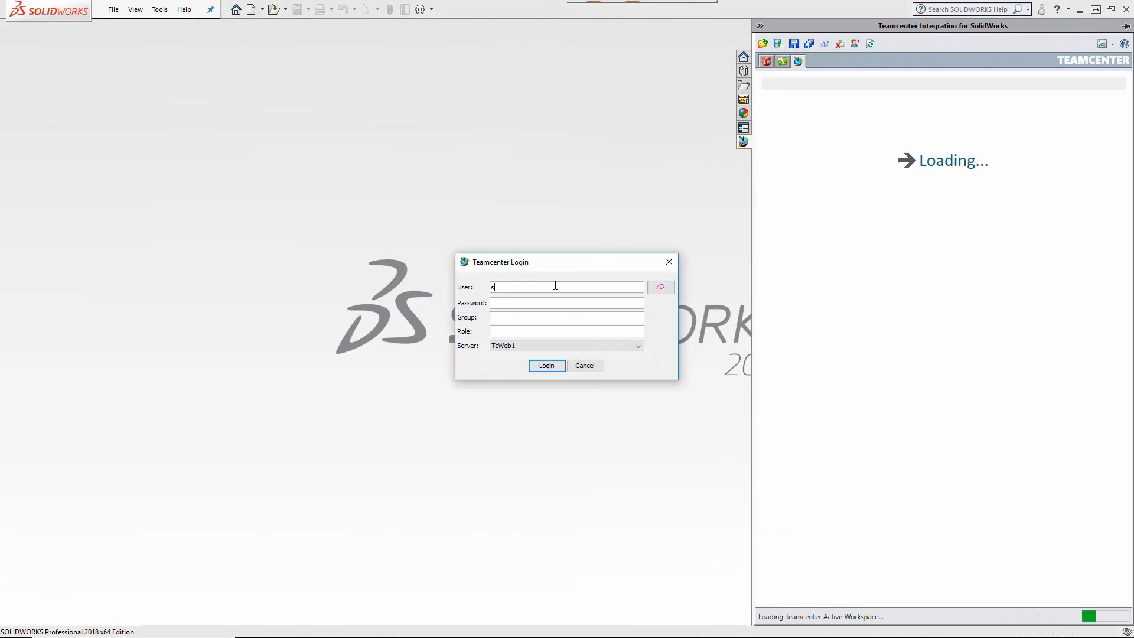
click(546, 365)
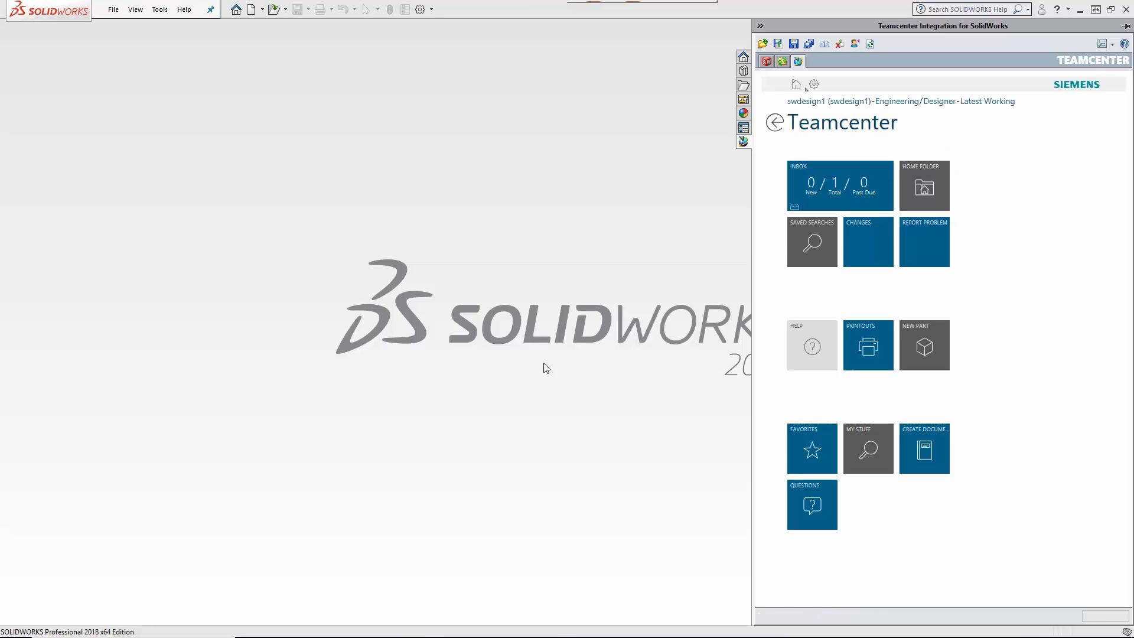
Step: Open sw_conveyor into SOLIDWORKS from the New Do Task 1 inbox task's target
click(836, 190)
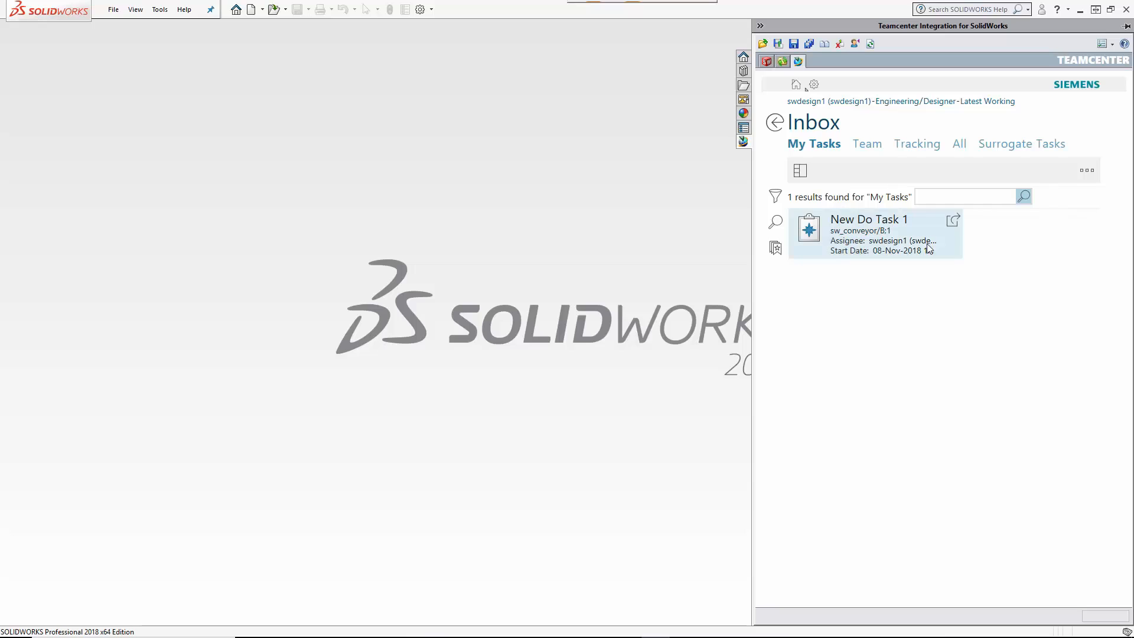
click(954, 226)
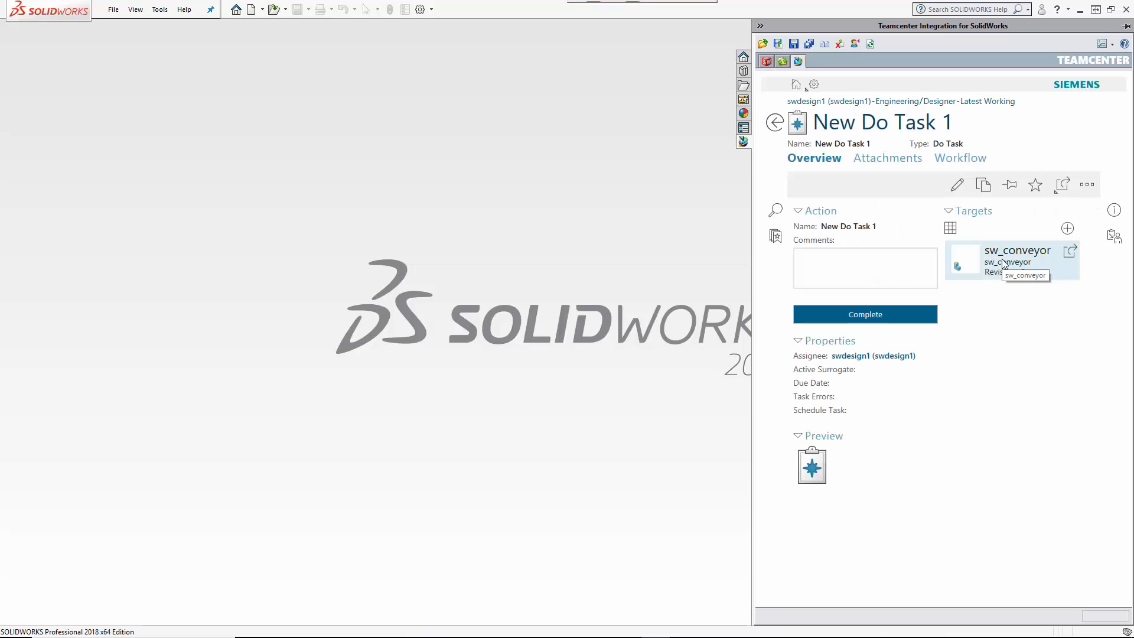
drag(1004, 260, 514, 198)
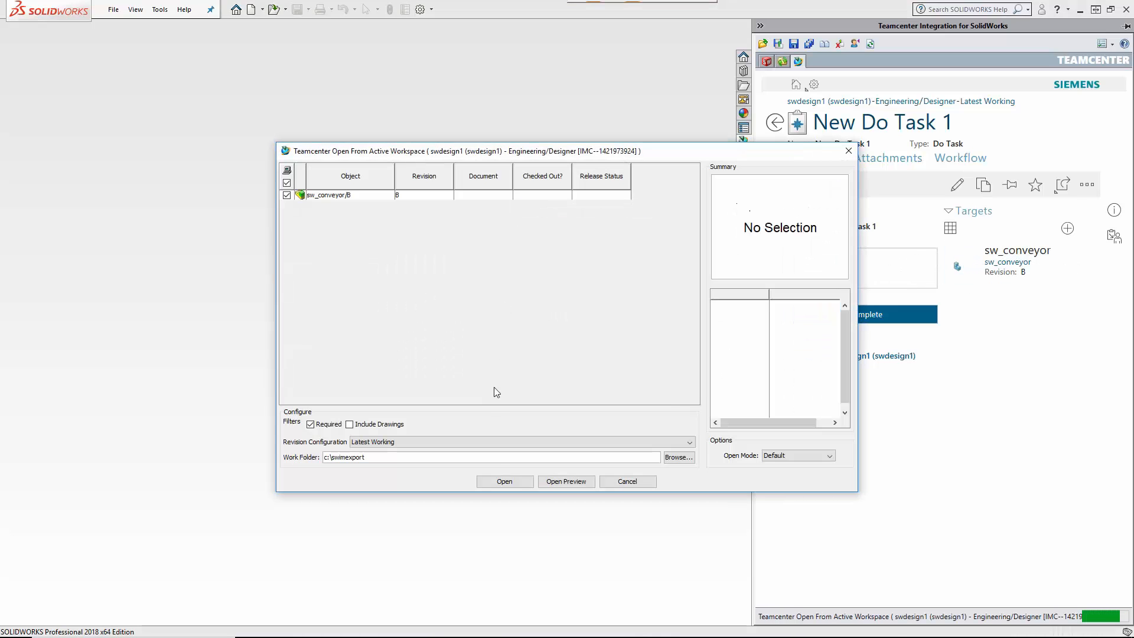
click(502, 480)
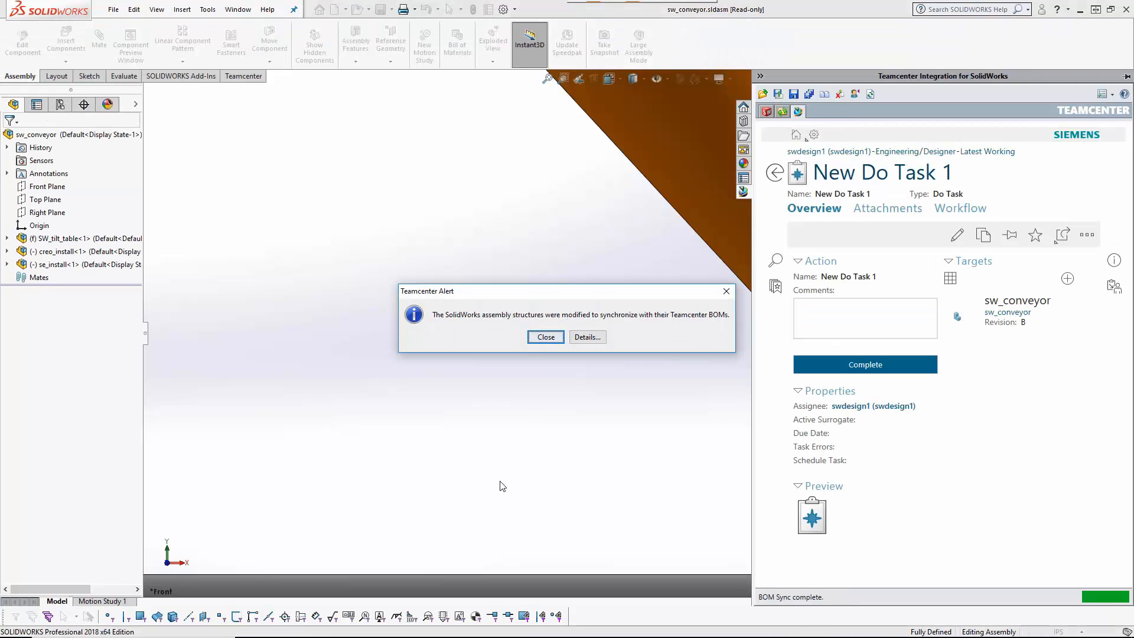
Step: Check the BOM-synced models, fit the tilt-table model, and show the sw_conveyor/B Teamcenter structure
click(598, 337)
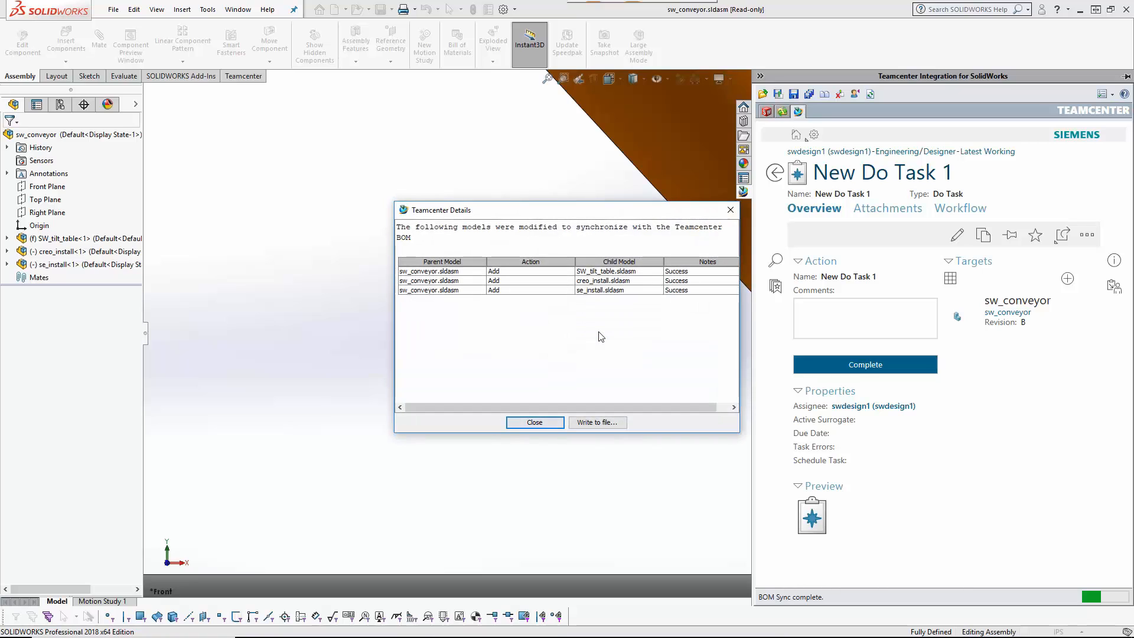
click(535, 421)
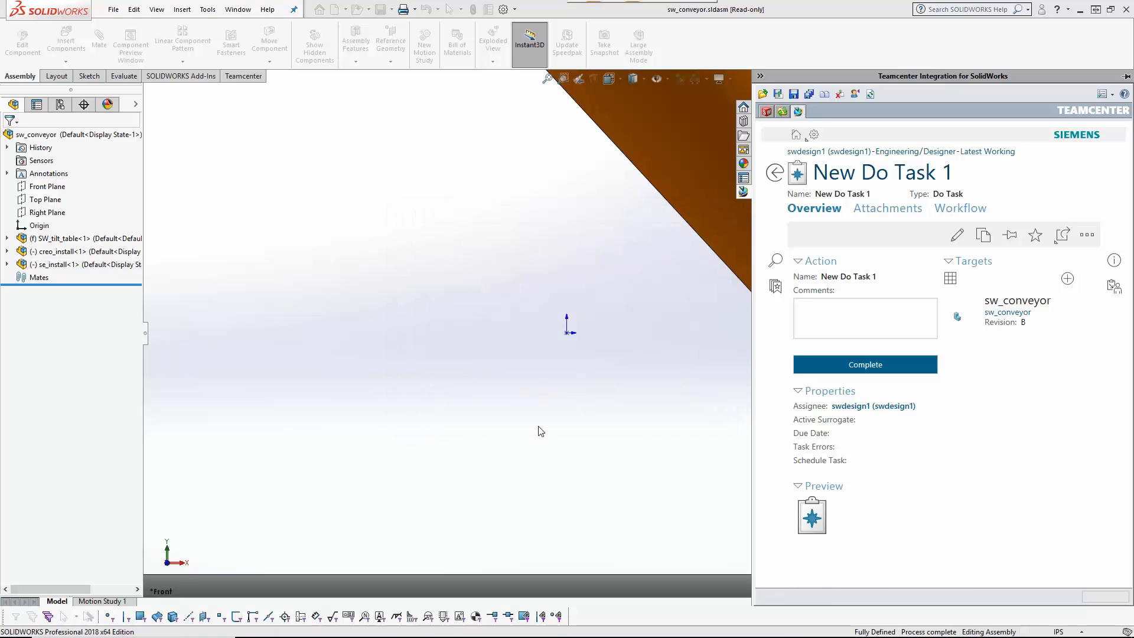
click(547, 80)
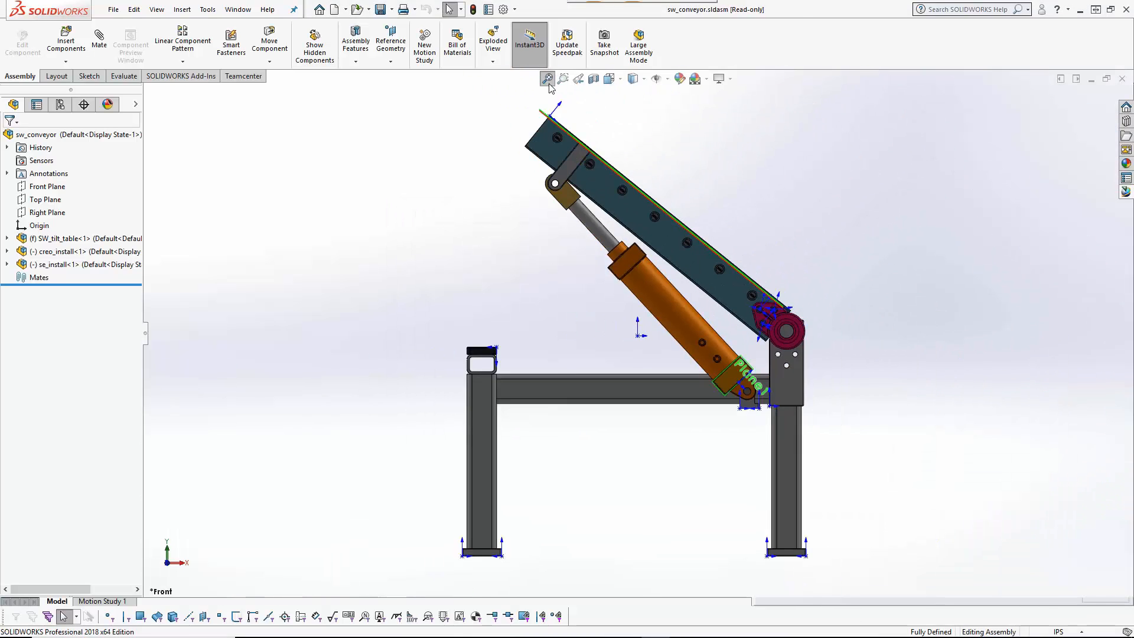
click(1128, 193)
click(766, 113)
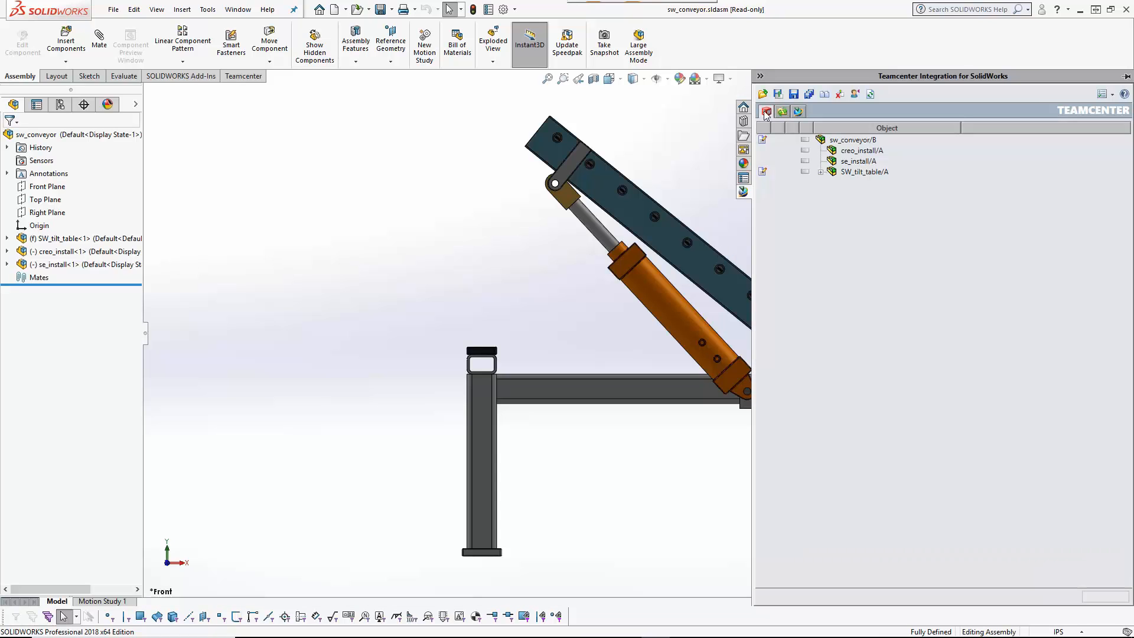
Step: Insert CREO_TABLE_ARRAY into creo_install/A via a creo_table* search, fetching it to C:\swimexport
click(856, 151)
right_click(854, 152)
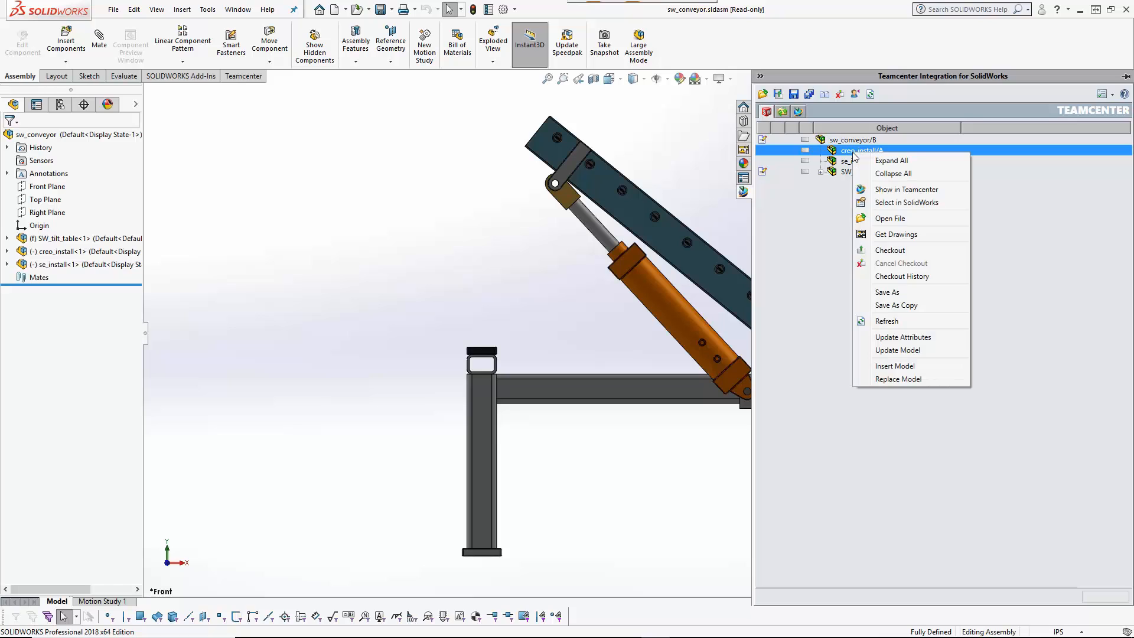
click(927, 365)
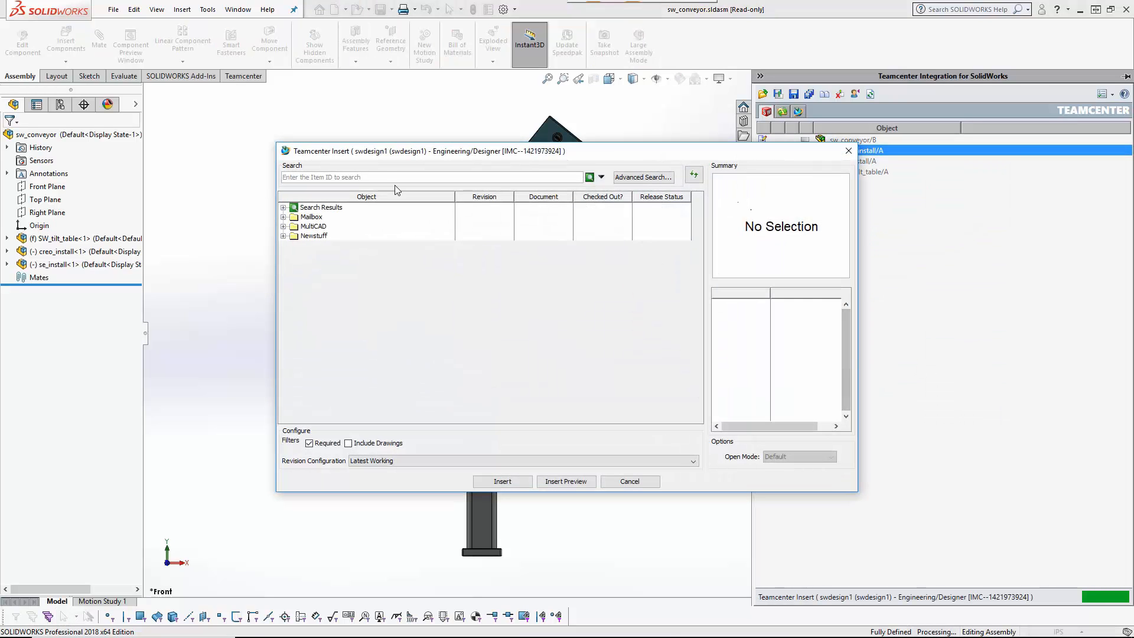
text(creo)
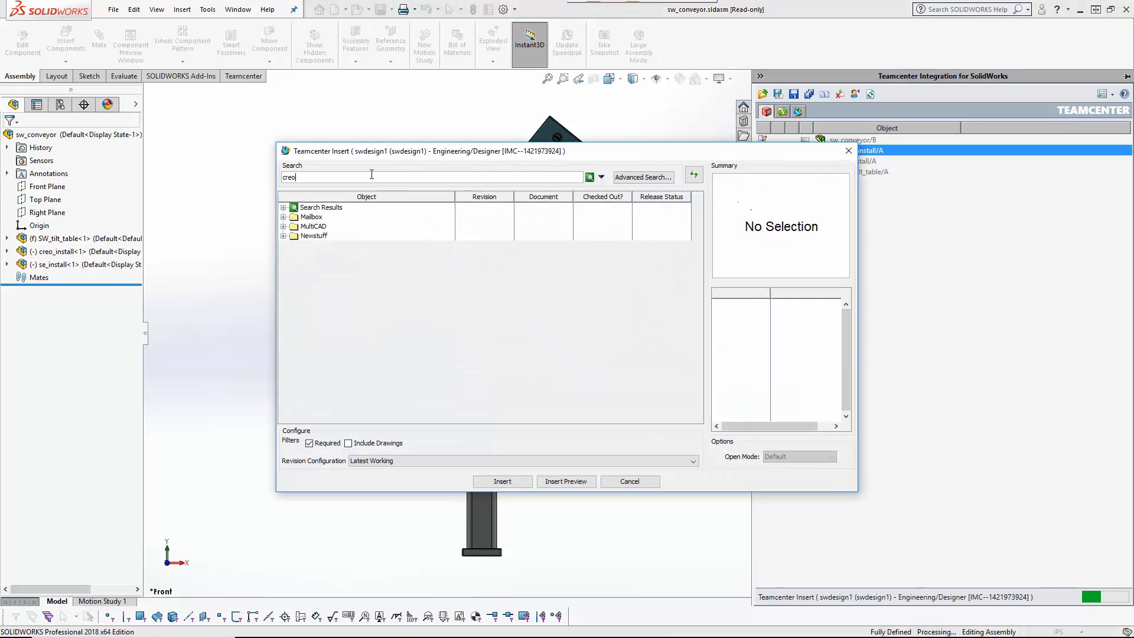
text(_table*)
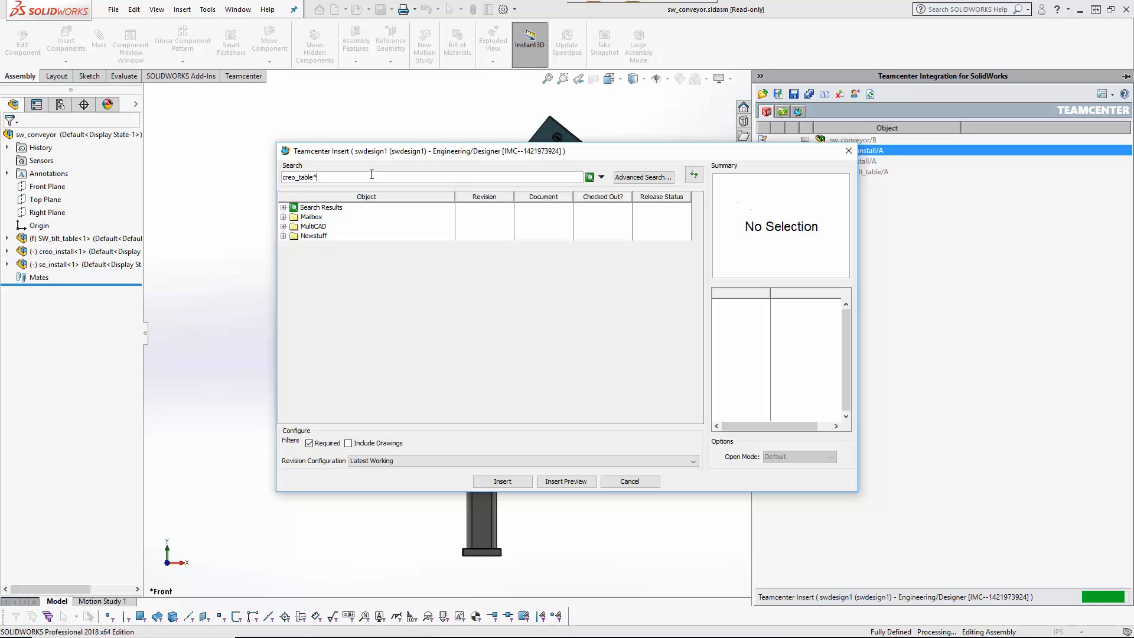
key(Return)
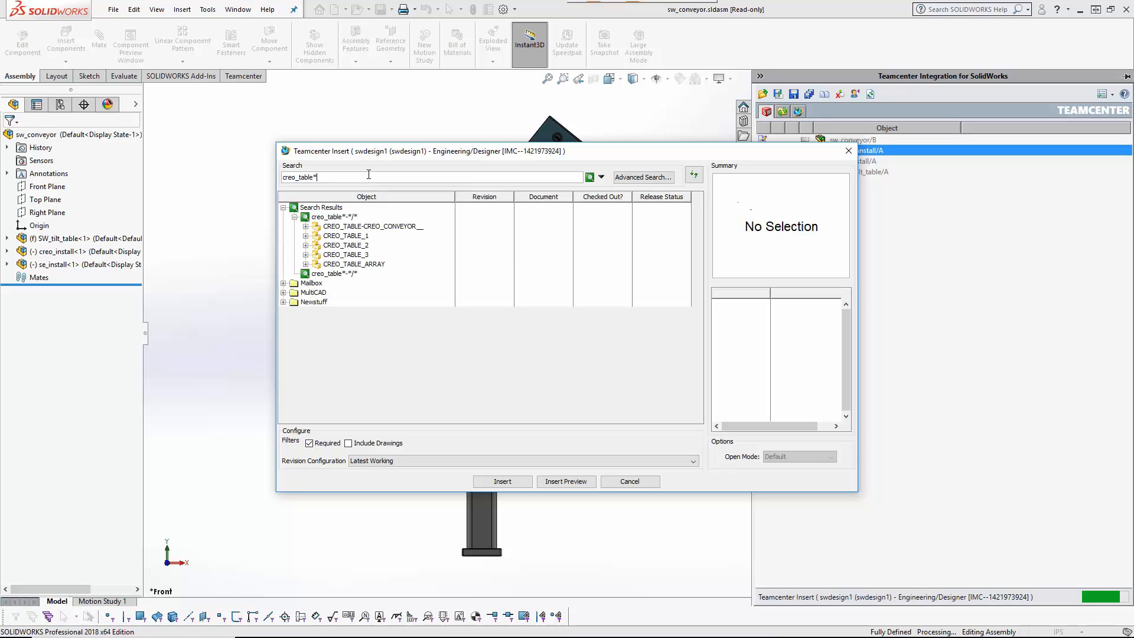
click(357, 264)
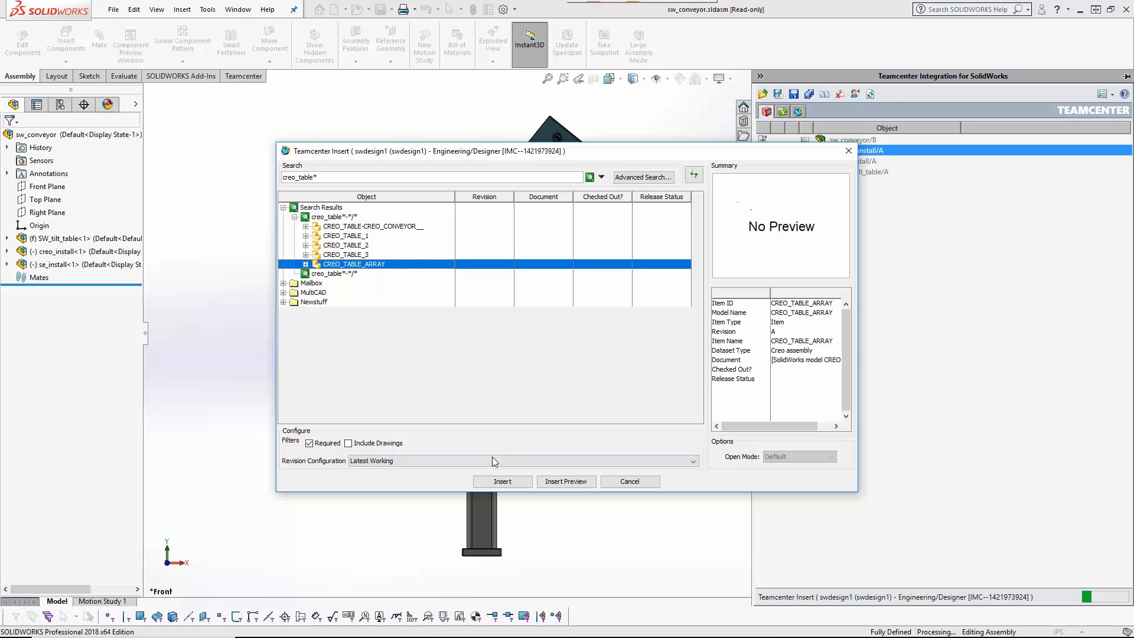
click(503, 481)
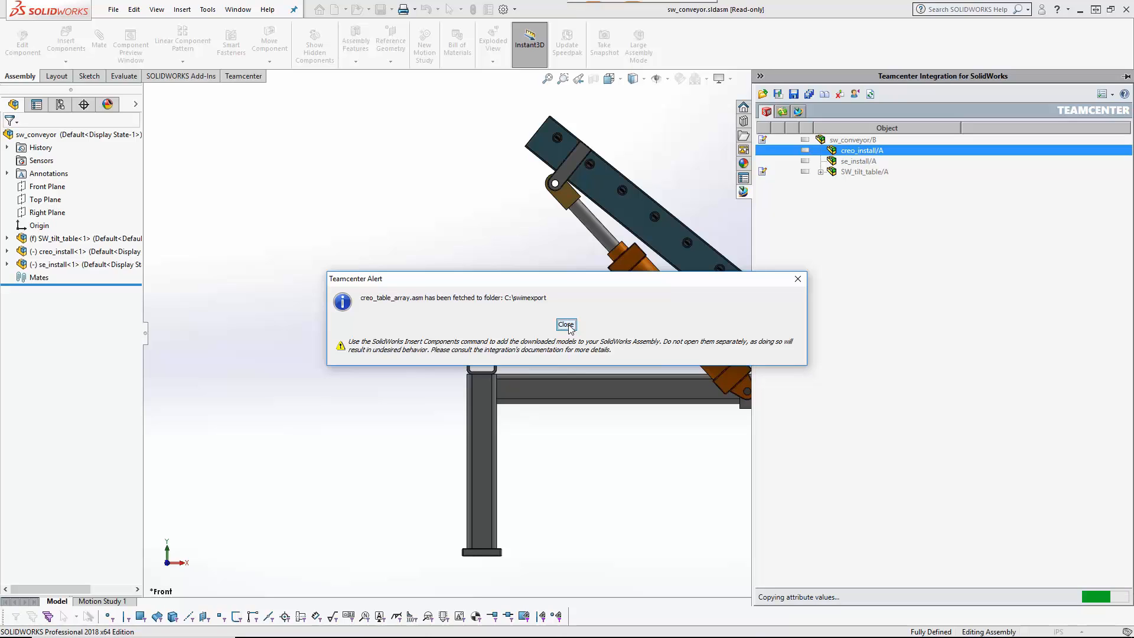
click(566, 324)
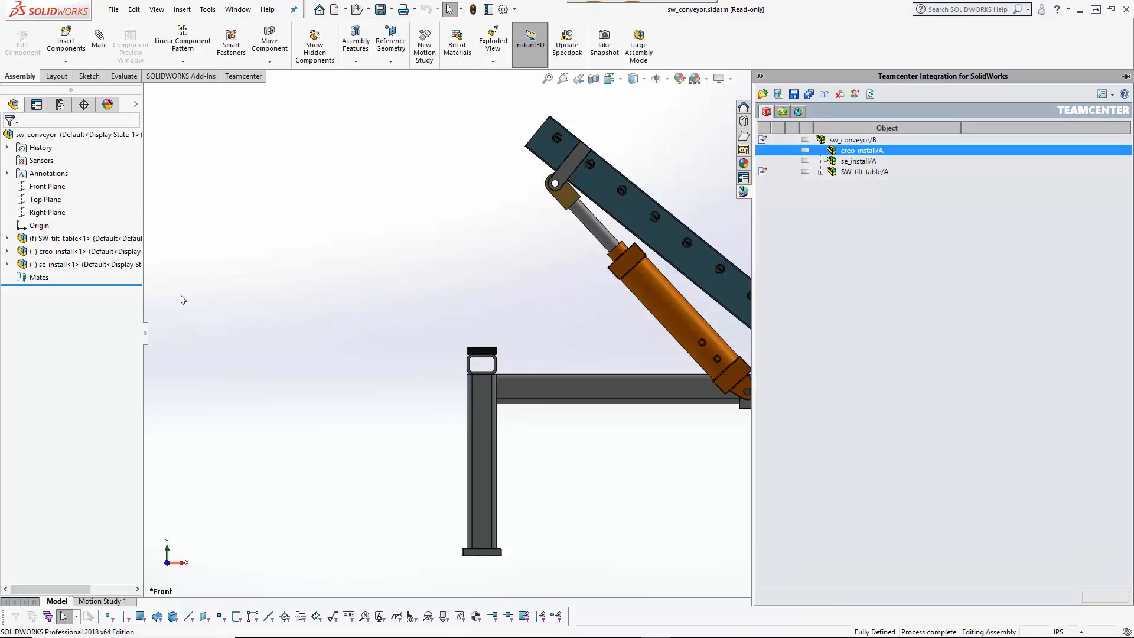
Step: Edit creo_install and place creo_table_array.asm, filtered as a Creo assembly, into it
click(65, 254)
click(127, 218)
click(69, 47)
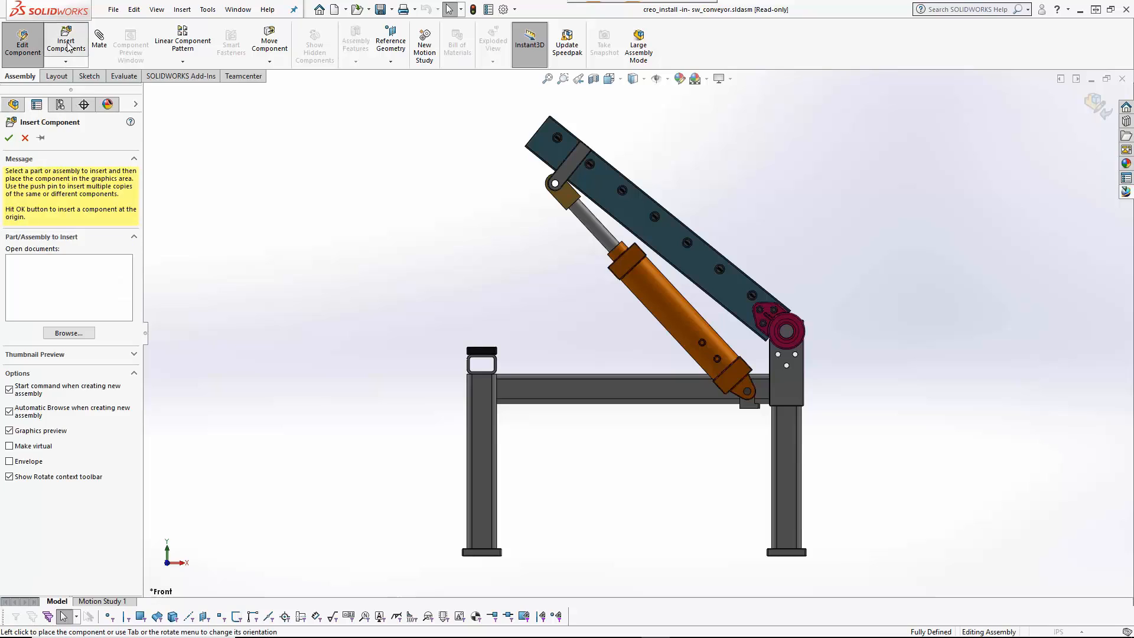
click(653, 398)
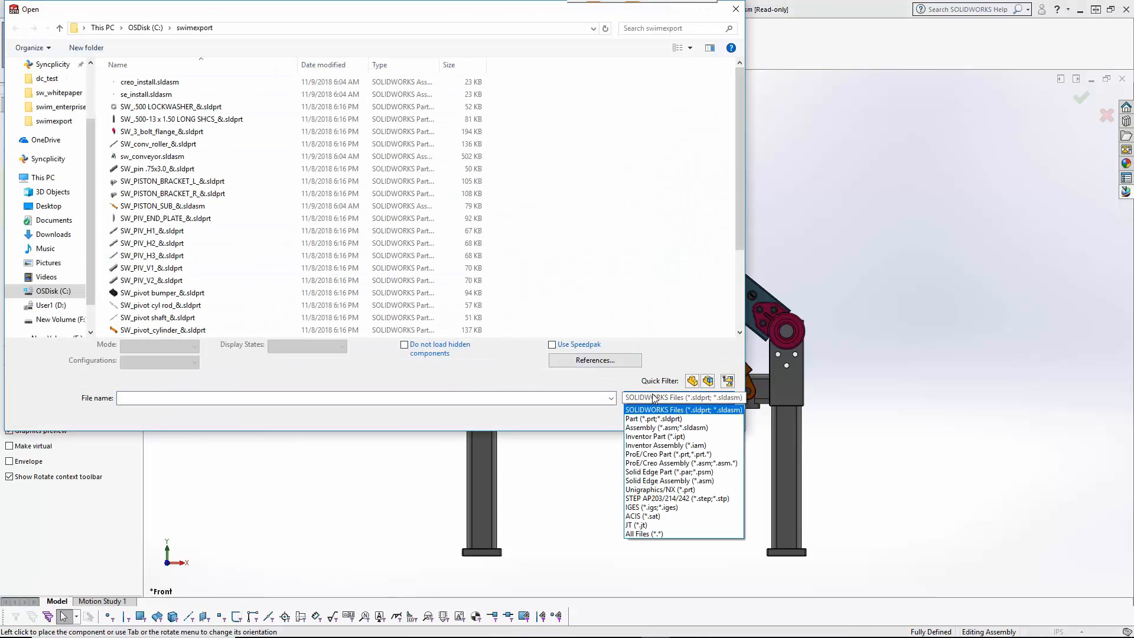
click(670, 464)
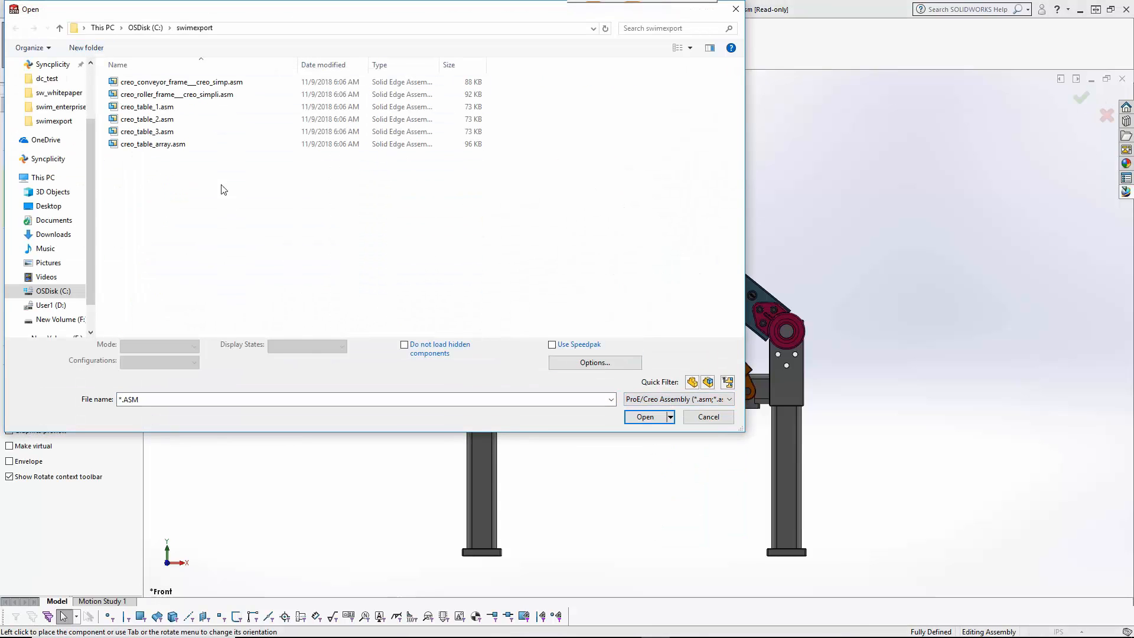
click(177, 145)
click(639, 420)
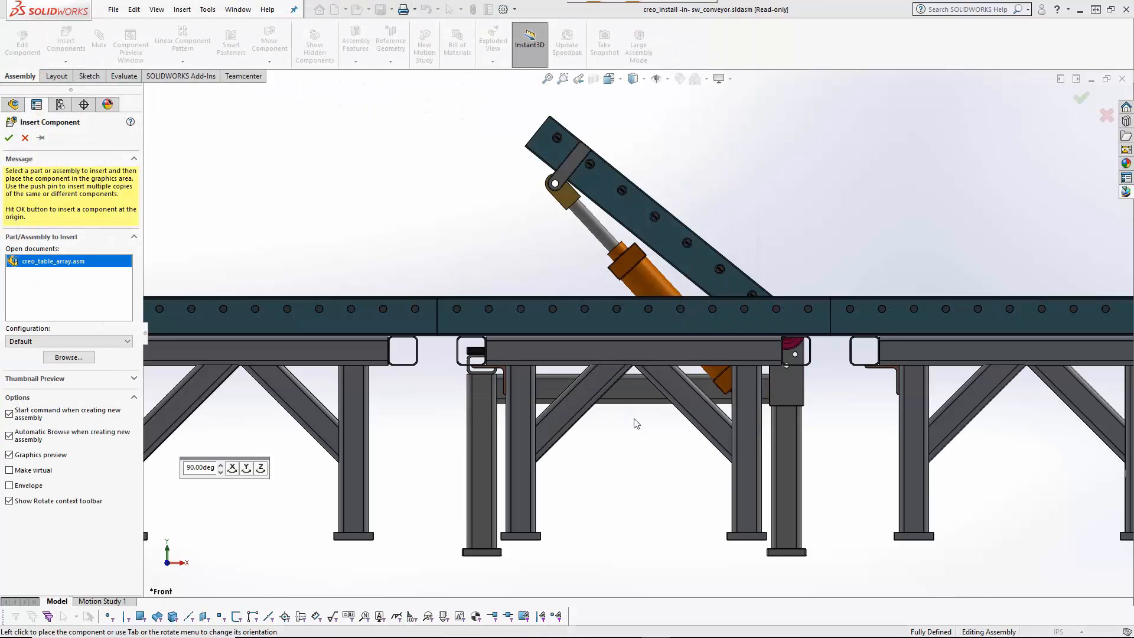
click(636, 424)
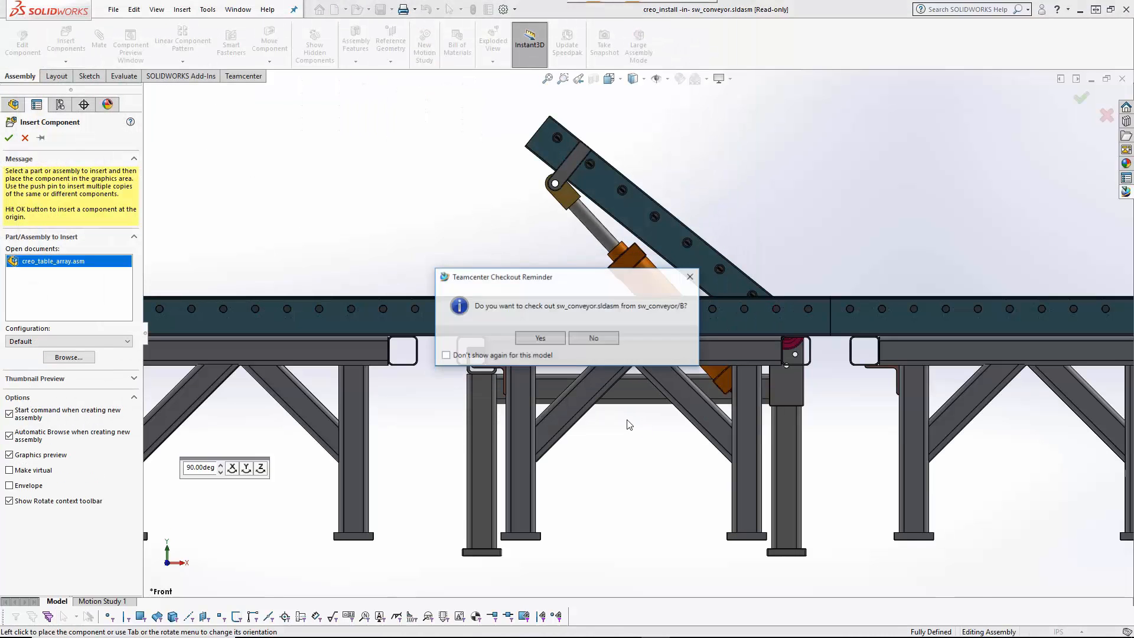
Step: Check out sw_conveyor.sldasm with the comment 'Adding Creo and SolidEdge assemblies for reuse'
click(539, 338)
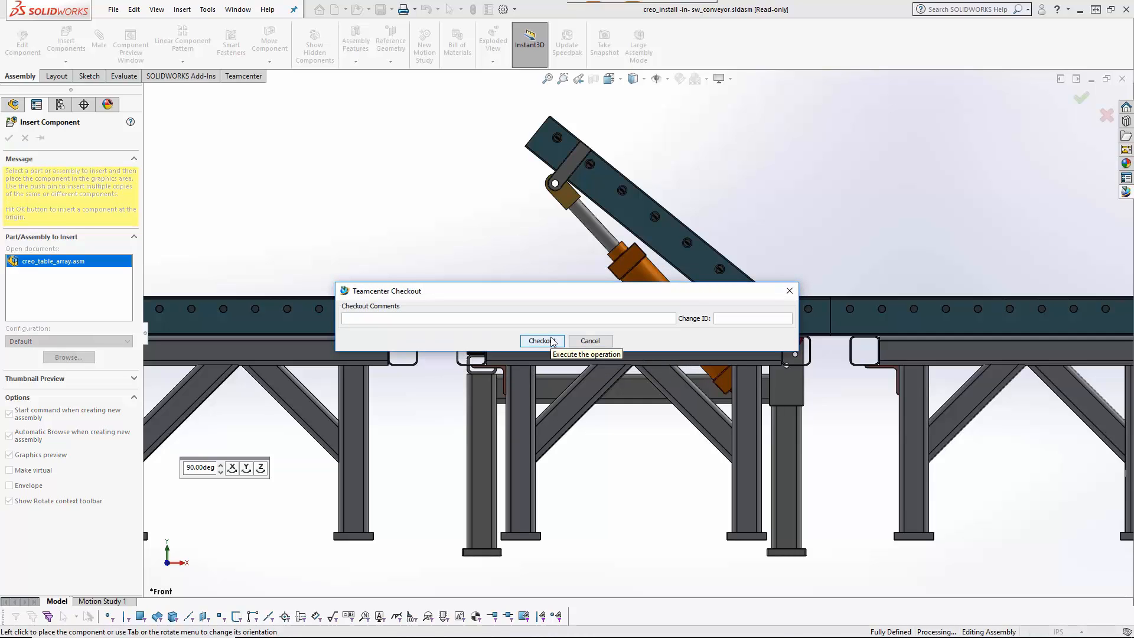
text(Adding Creo and SolidEdge assemblies for reuse)
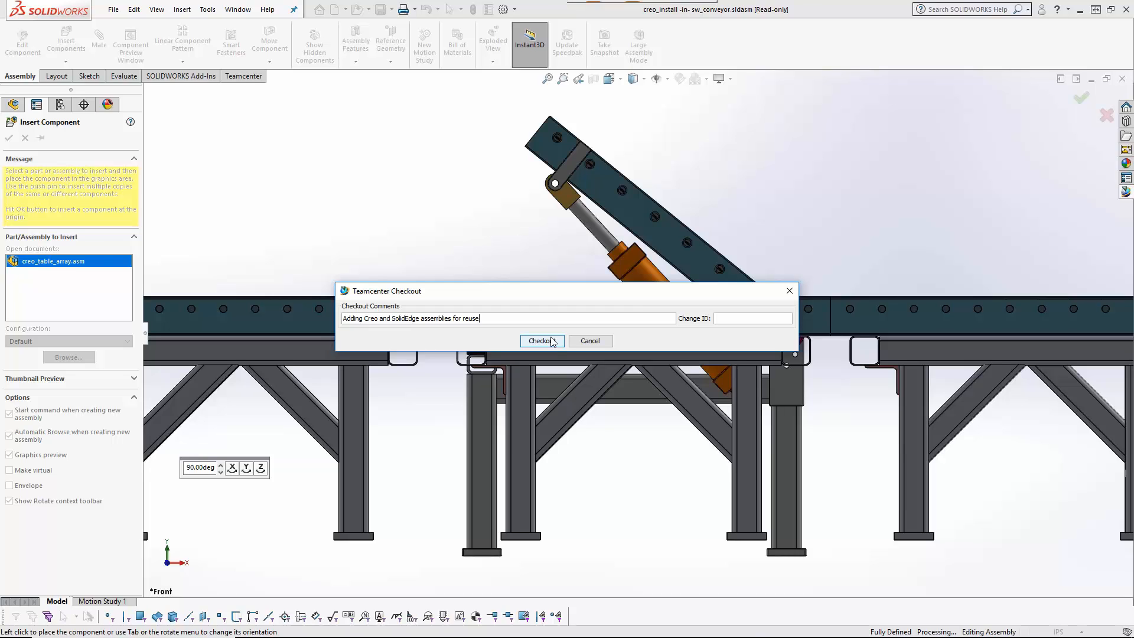
click(553, 341)
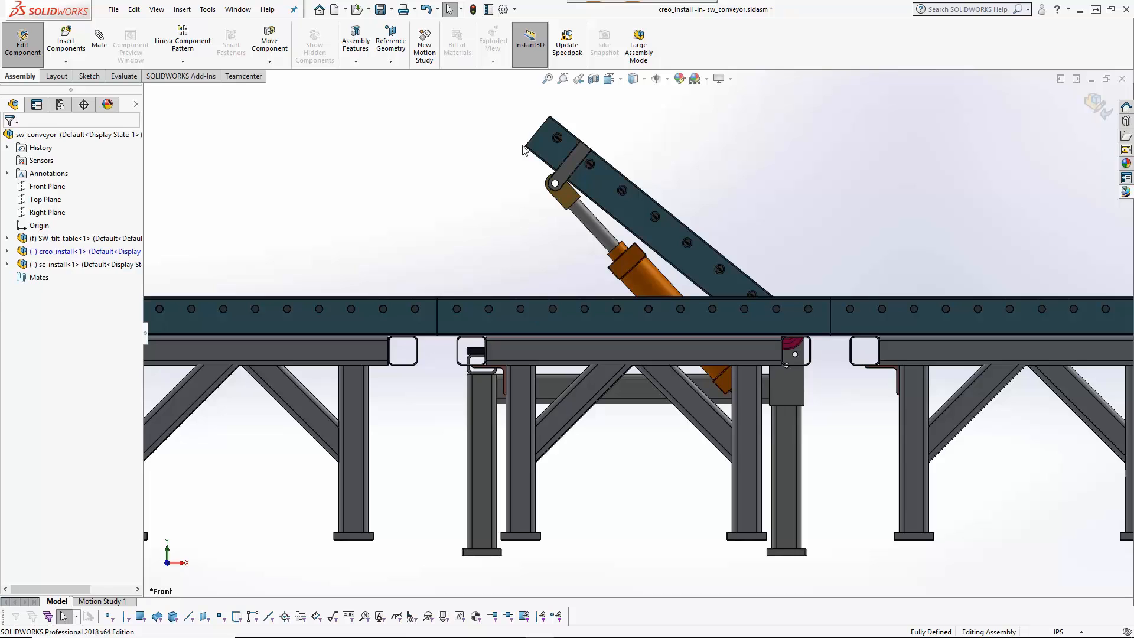
Step: Mate the conveyor foot face coincident with the tilt table's front bar face
click(547, 79)
middle_drag(406, 248, 441, 249)
click(99, 39)
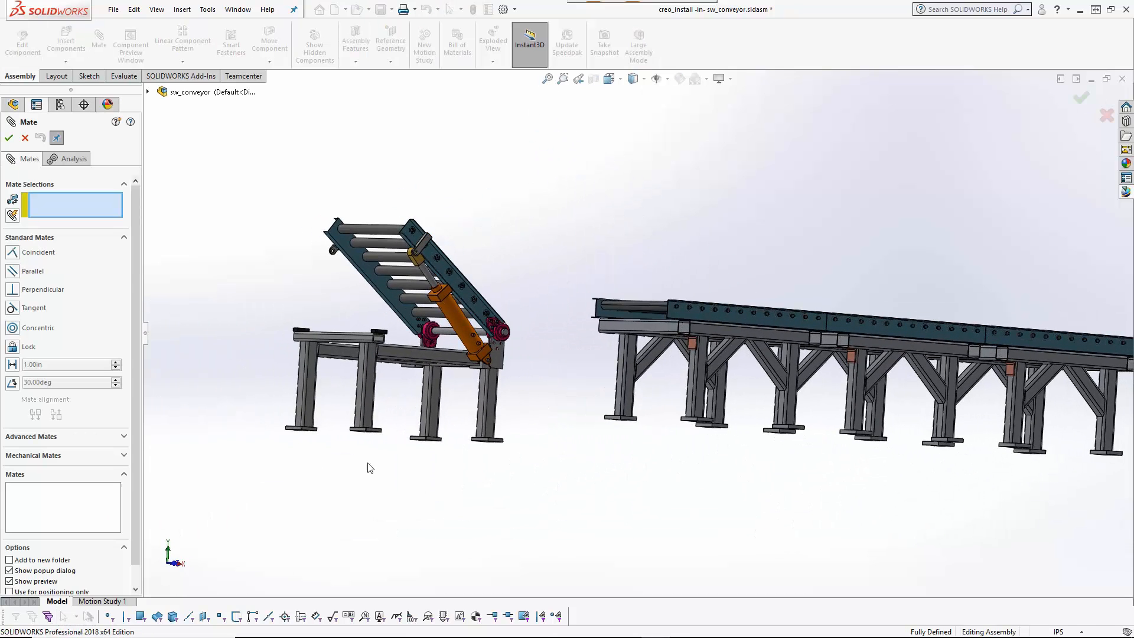
middle_drag(367, 468, 369, 490)
click(695, 297)
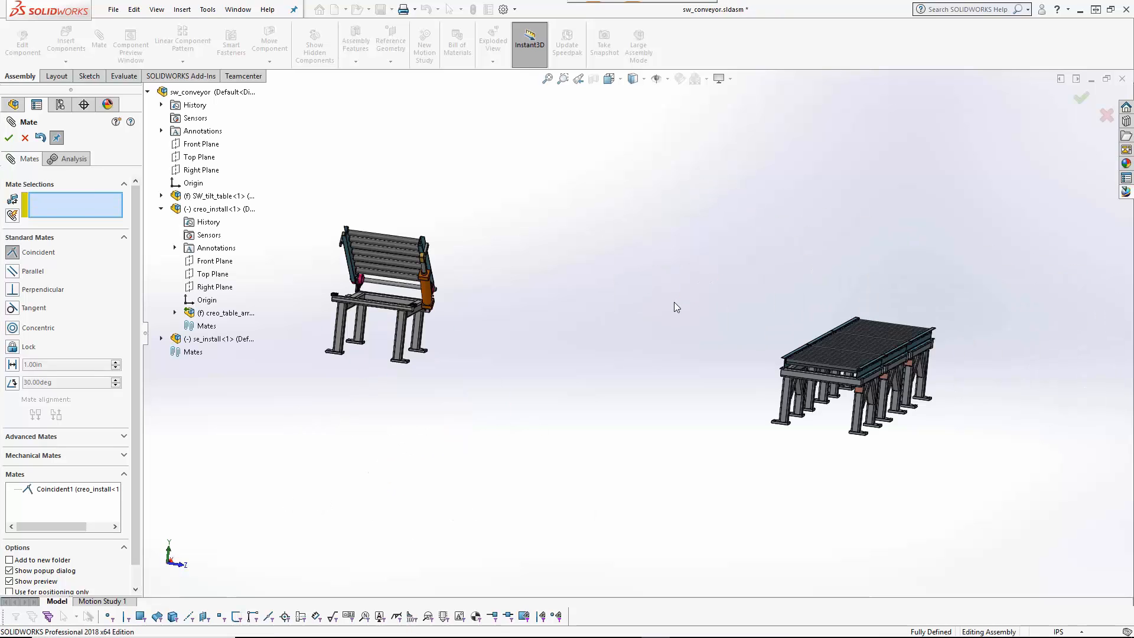
scroll(561, 299, down, 2)
scroll(254, 281, down, 5)
click(293, 327)
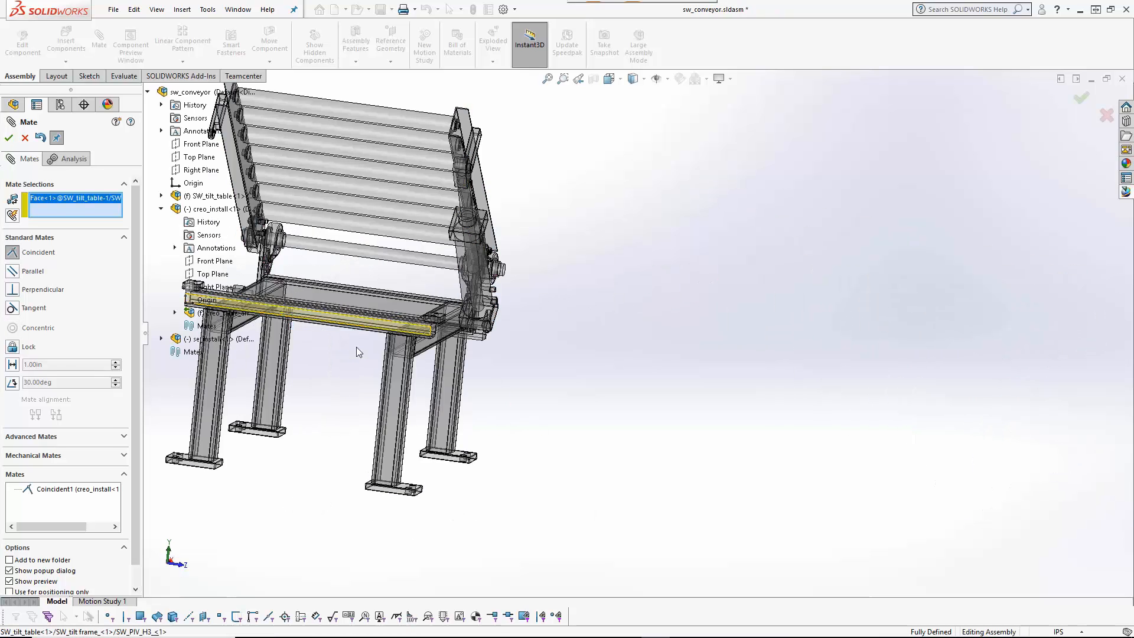
Step: Add a second coincident mate on the matching conveyor face and finish mating
scroll(620, 328, up, 5)
click(1035, 417)
click(1118, 433)
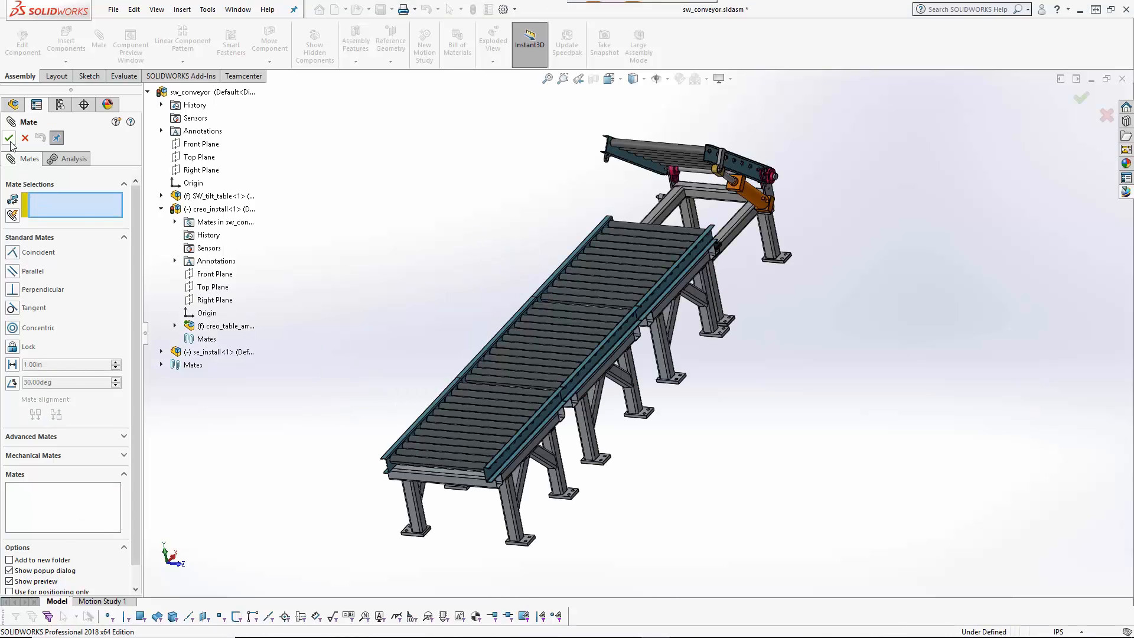
click(9, 140)
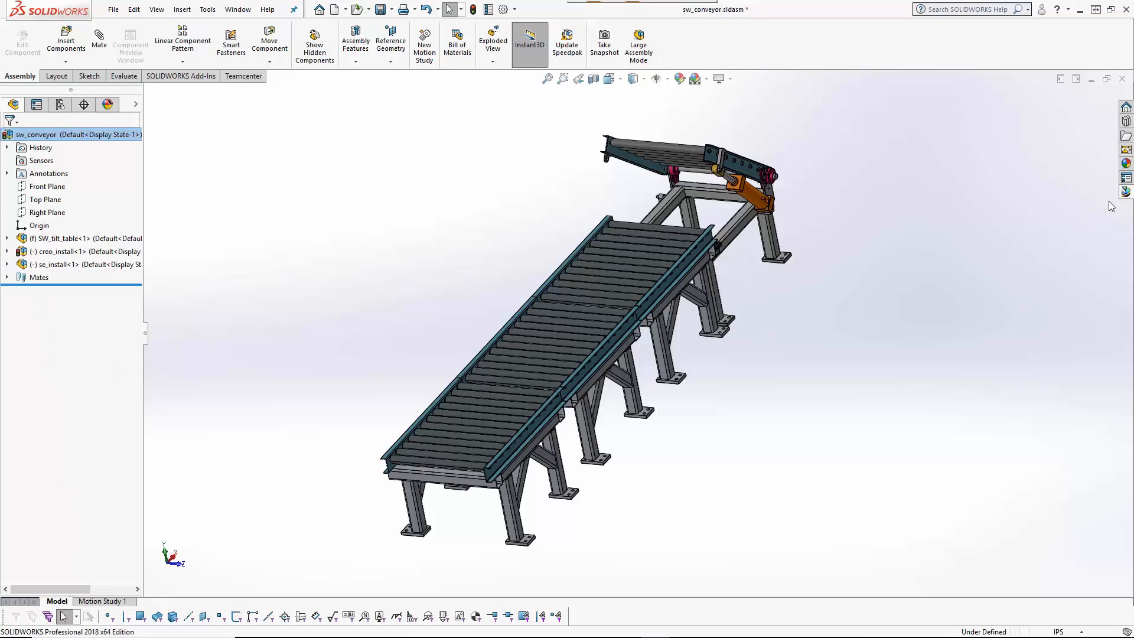
click(1126, 193)
Step: Insert SE_Overturning Mechanism into se_install/A via an se_overturn* search, fetching it to C:\swimexport
right_click(841, 167)
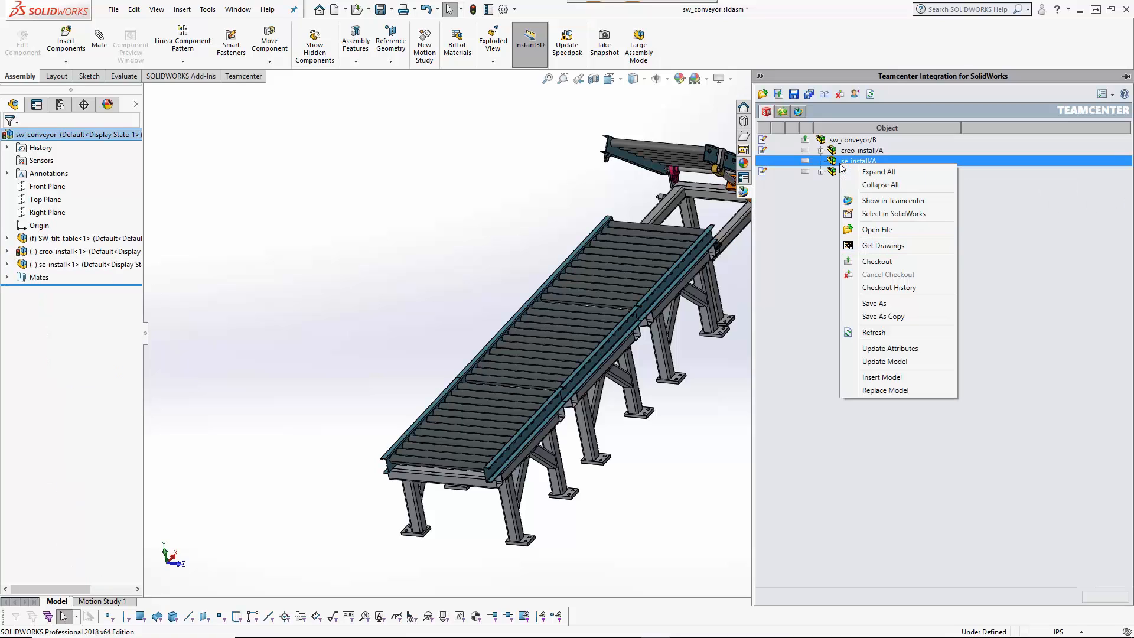
click(874, 377)
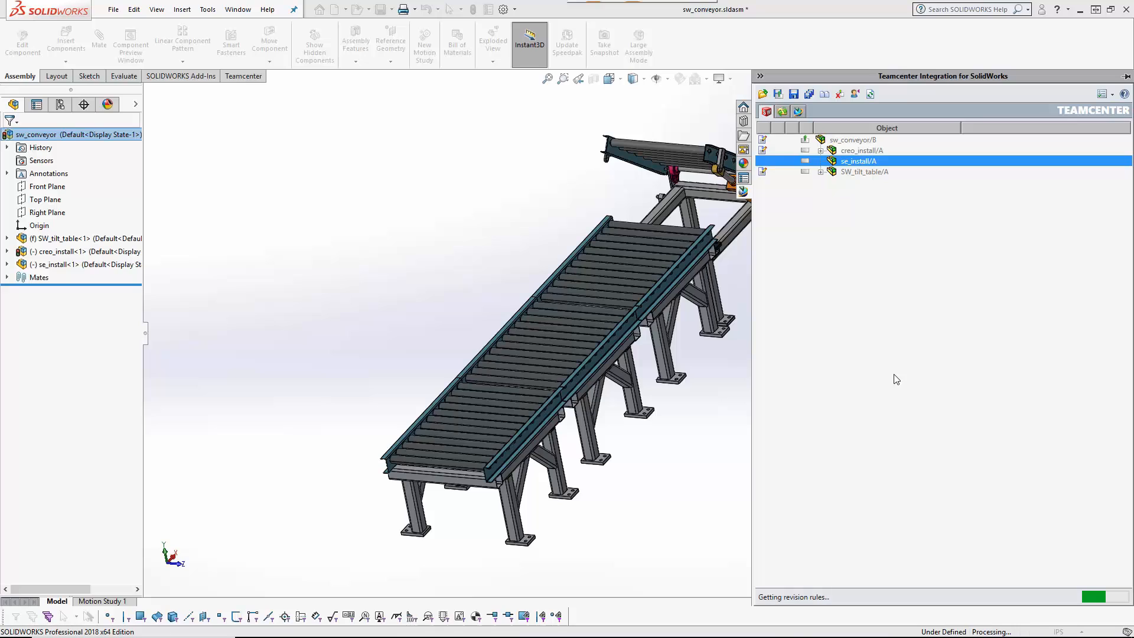
click(365, 176)
text(se)
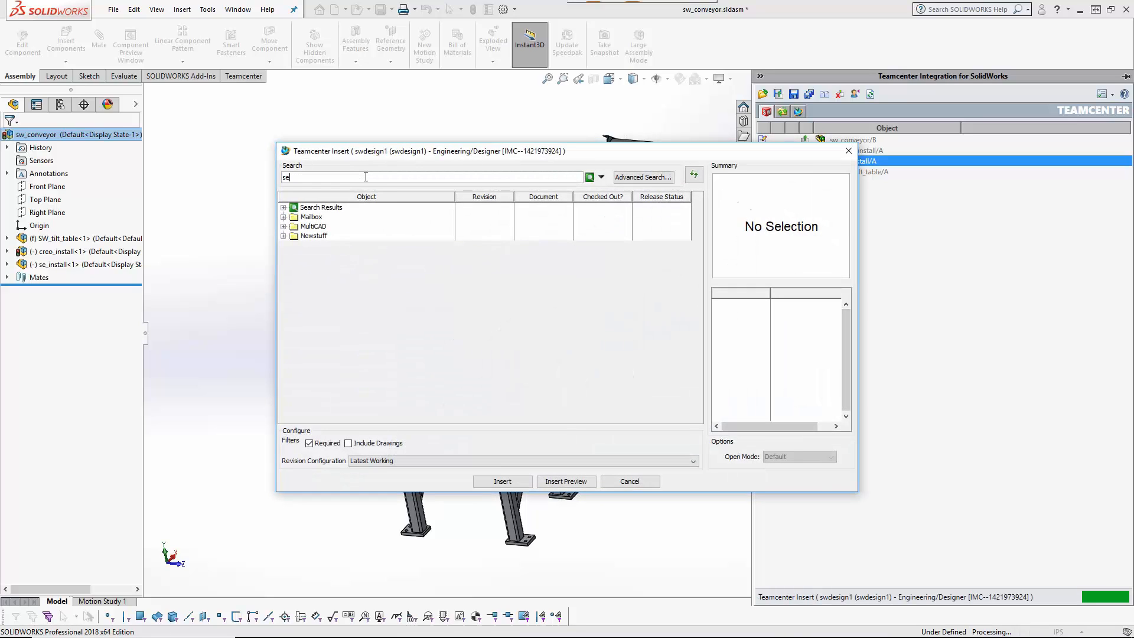
text(_overturn*)
key(Return)
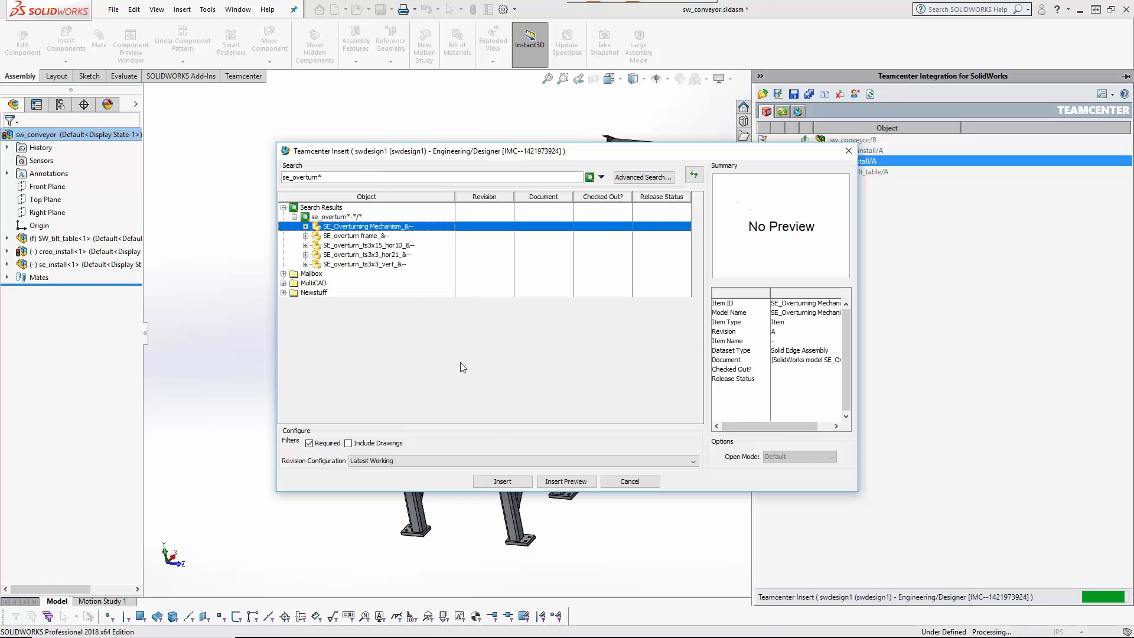
click(505, 481)
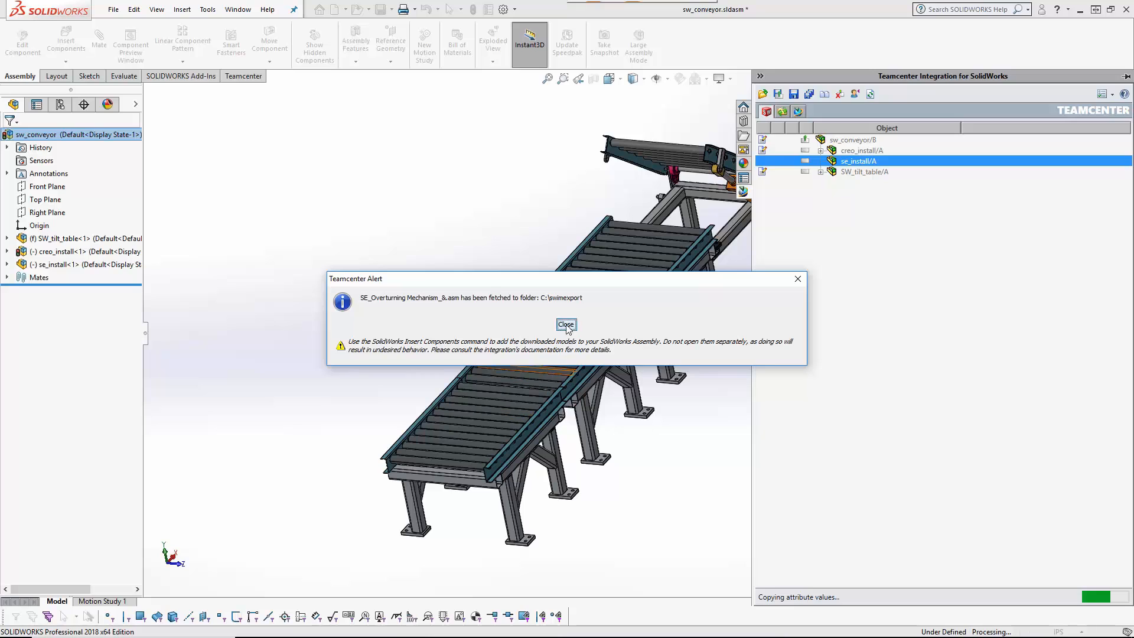
click(566, 324)
Step: Insert the Solid Edge assembly SE_Overturning Mechanism_&.asm into se_install and place it beside the conveyor
click(77, 264)
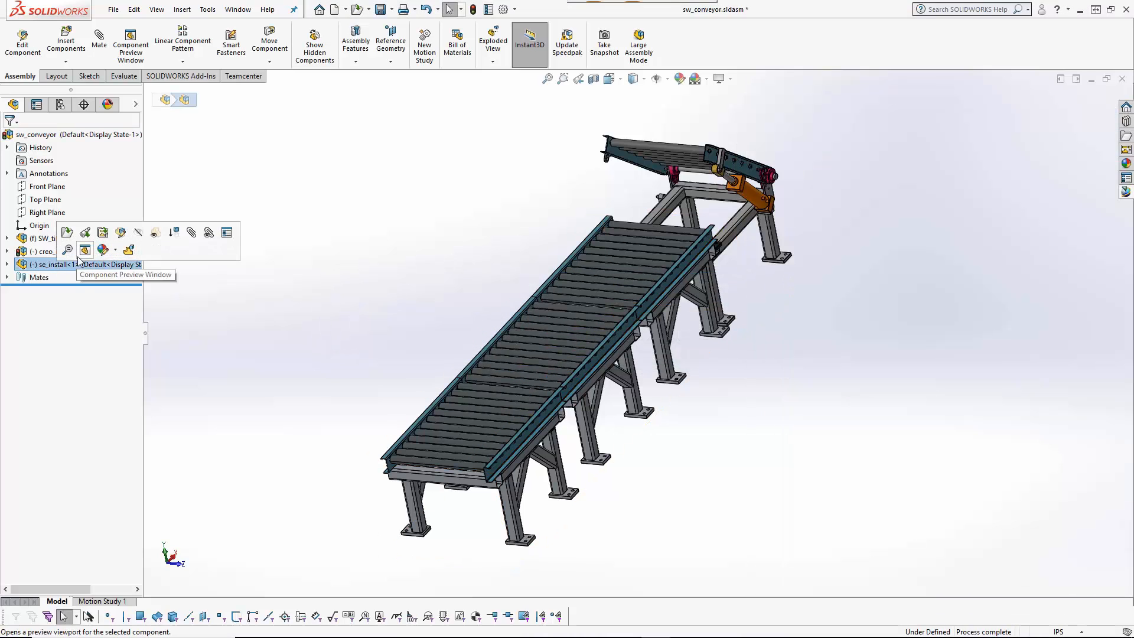
click(123, 238)
click(66, 43)
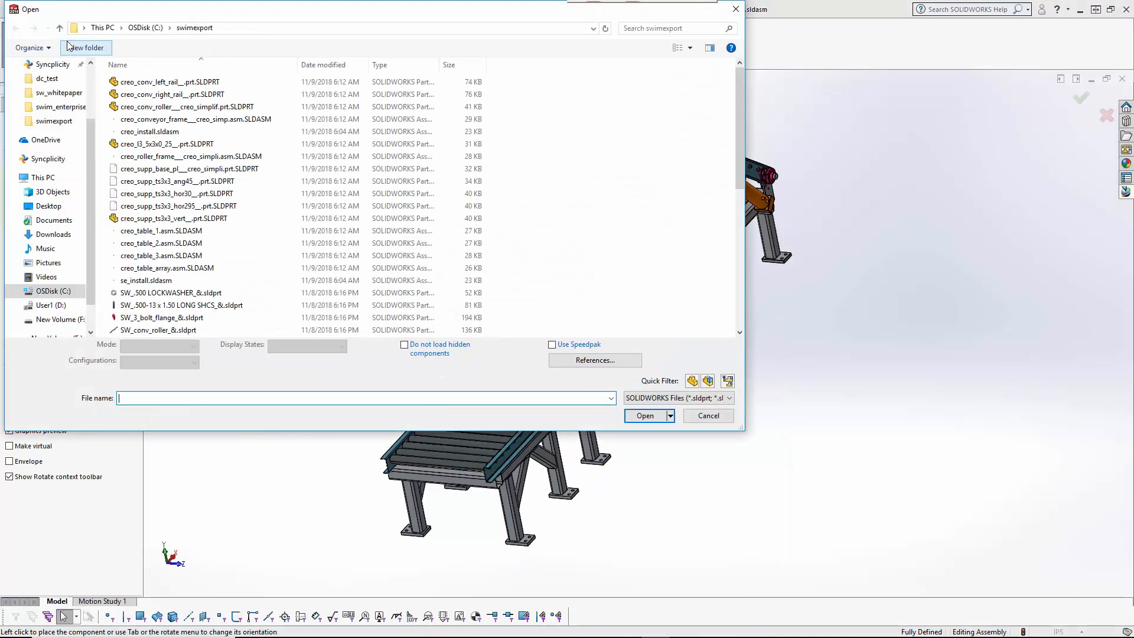
click(645, 397)
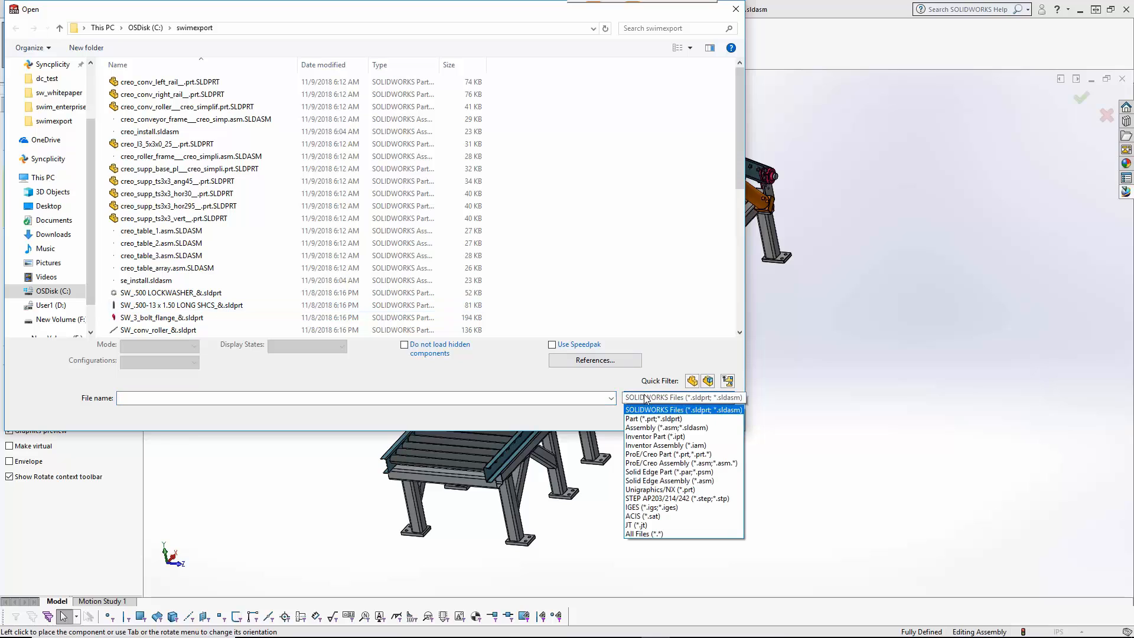
click(658, 480)
click(177, 181)
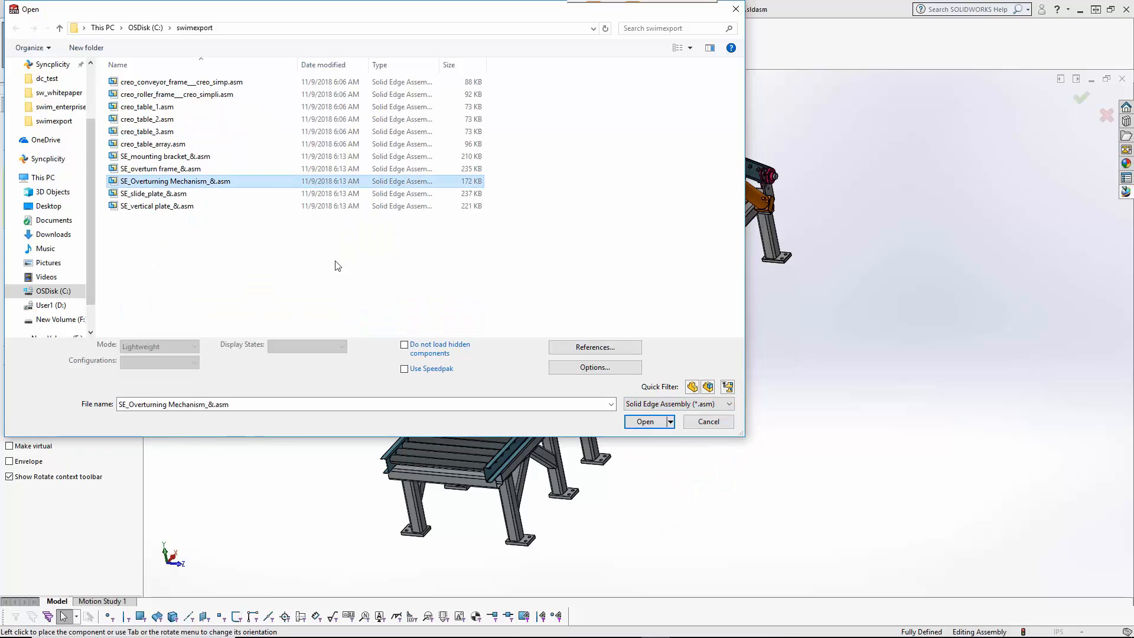
click(646, 417)
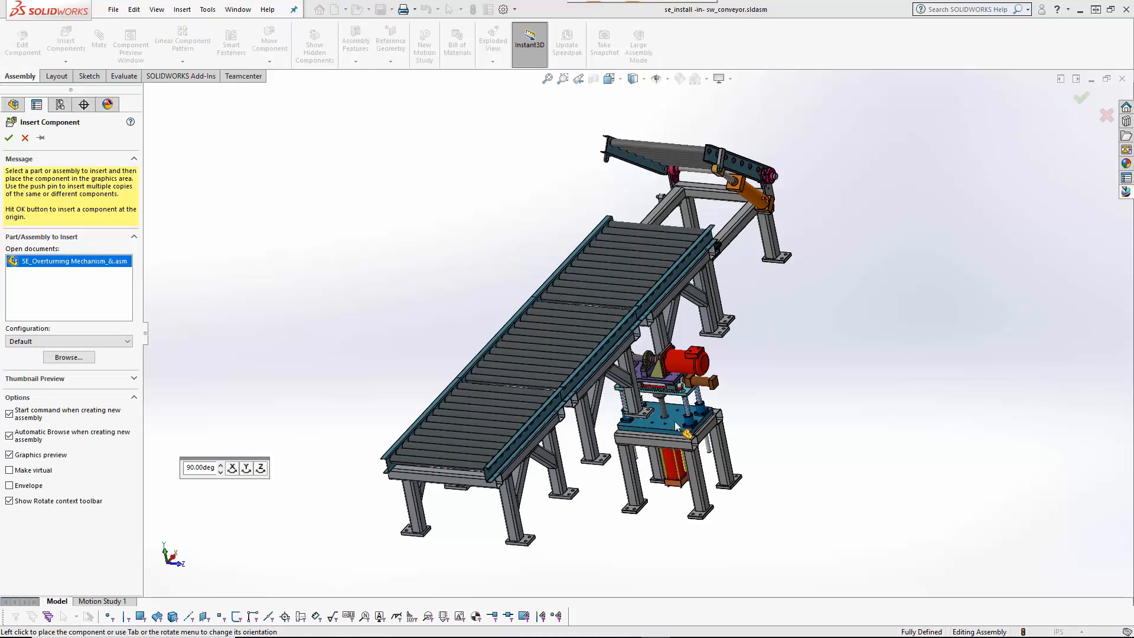
click(771, 395)
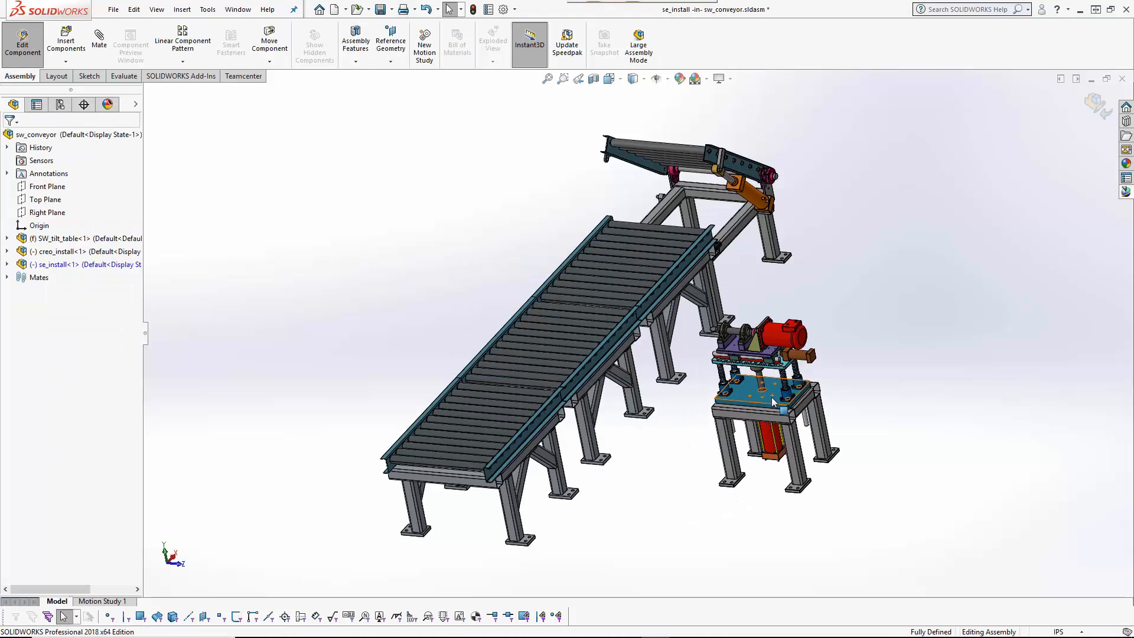
Step: Mate the mechanism to the conveyor with coincident Top Planes and coincident faces
click(98, 37)
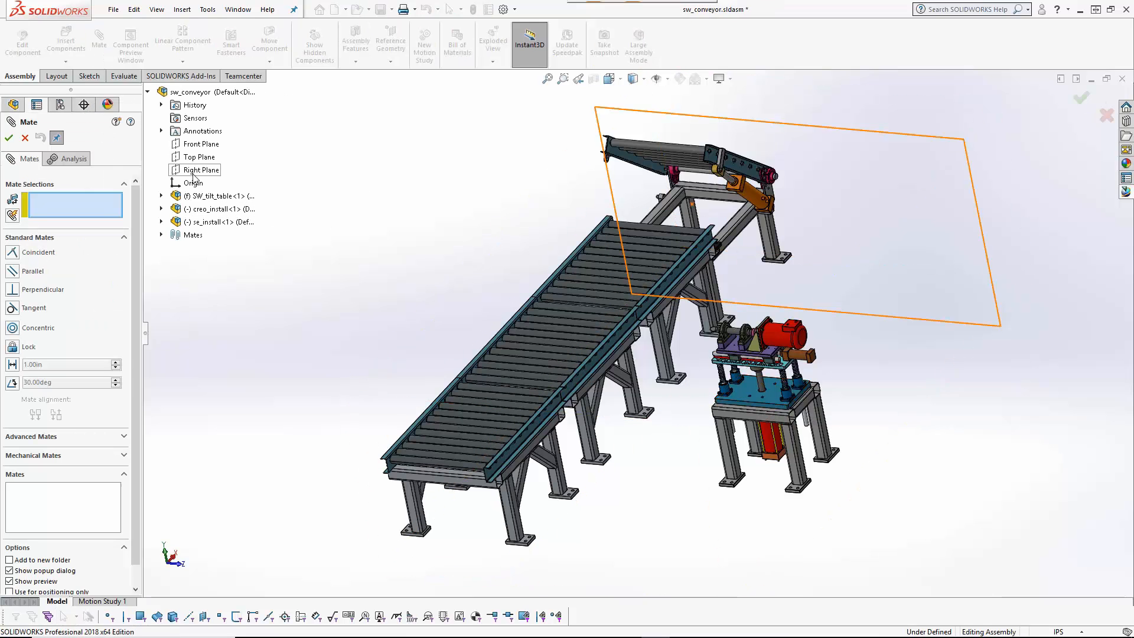
click(199, 156)
click(206, 288)
click(217, 289)
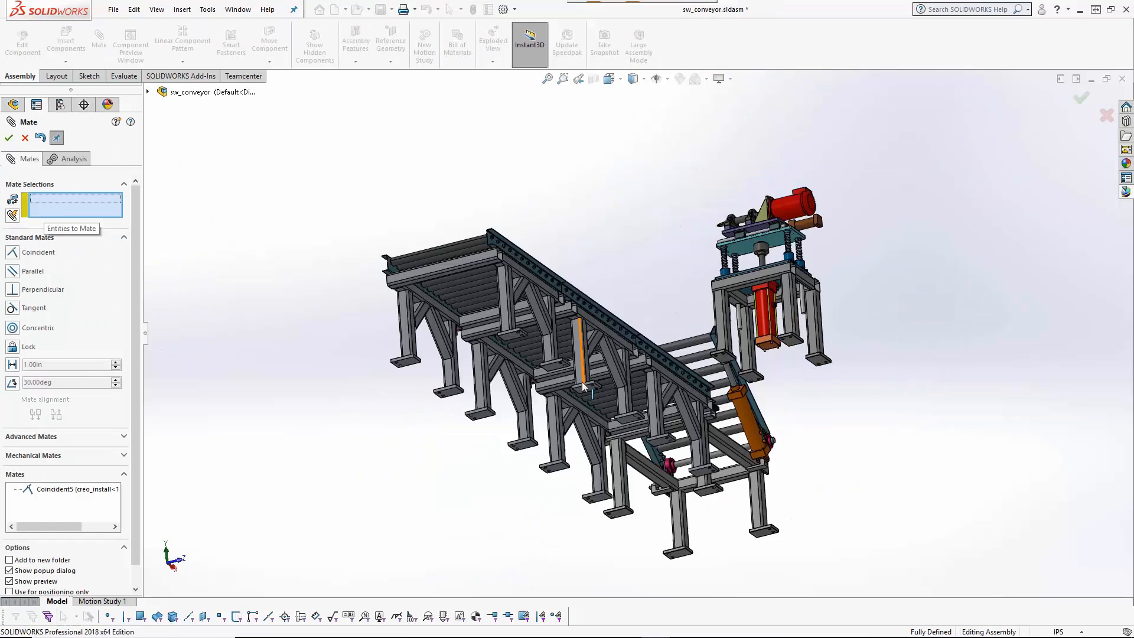
middle_drag(826, 360, 723, 490)
click(797, 336)
middle_drag(858, 220, 684, 260)
click(689, 308)
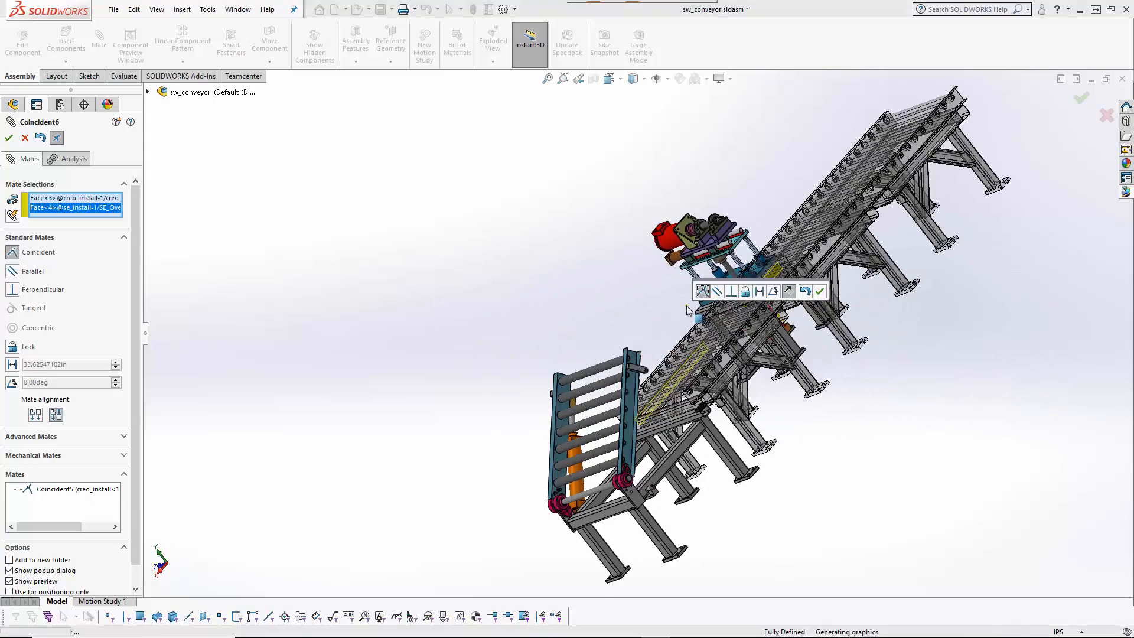
right_click(689, 308)
Step: Add a 10 in distance mate between the mechanism face and the conveyor face
middle_drag(506, 351, 645, 329)
click(667, 318)
scroll(735, 438, down, 1)
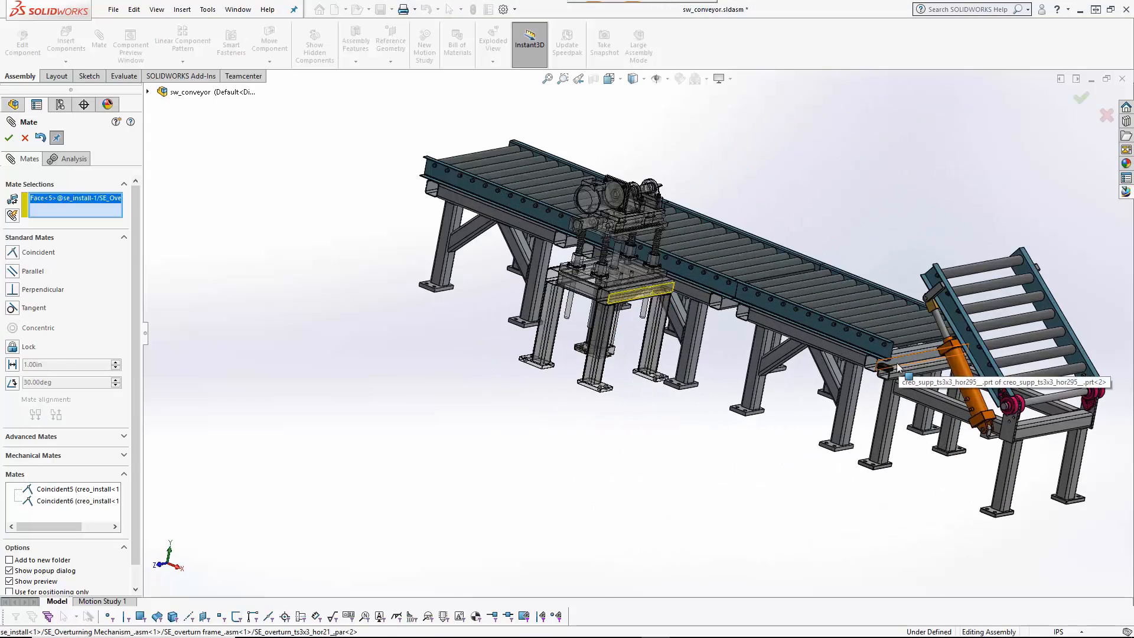
click(892, 360)
click(12, 365)
text(10)
key(Return)
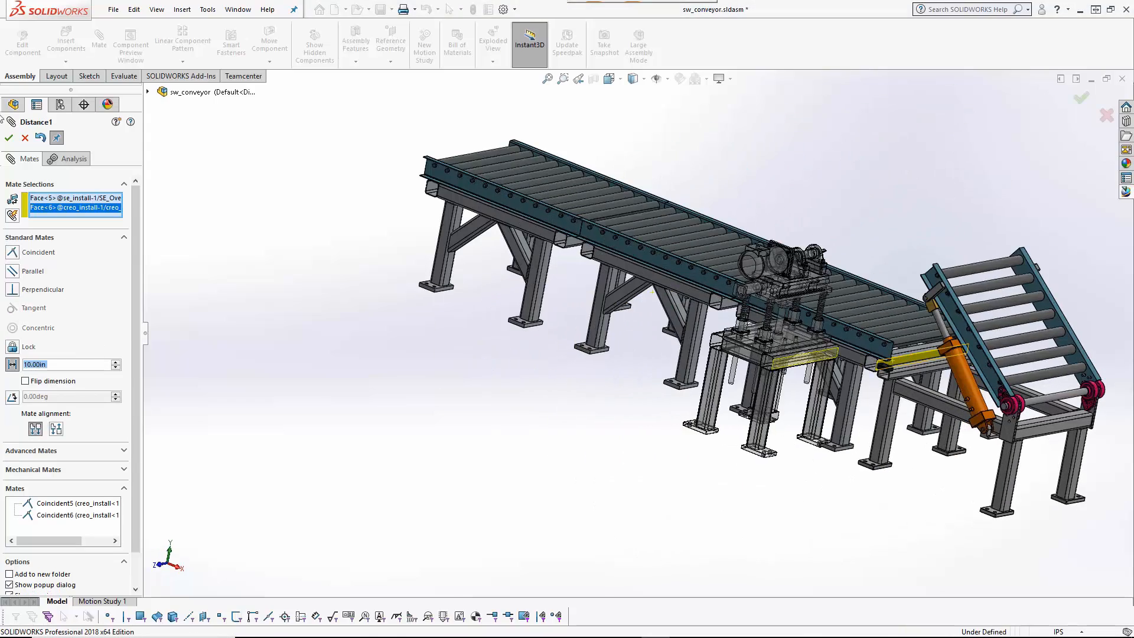
click(9, 138)
click(9, 139)
Step: Insert a second SE_Overturning Mechanism_&.asm into the assembly
click(66, 40)
click(733, 398)
click(679, 481)
click(183, 183)
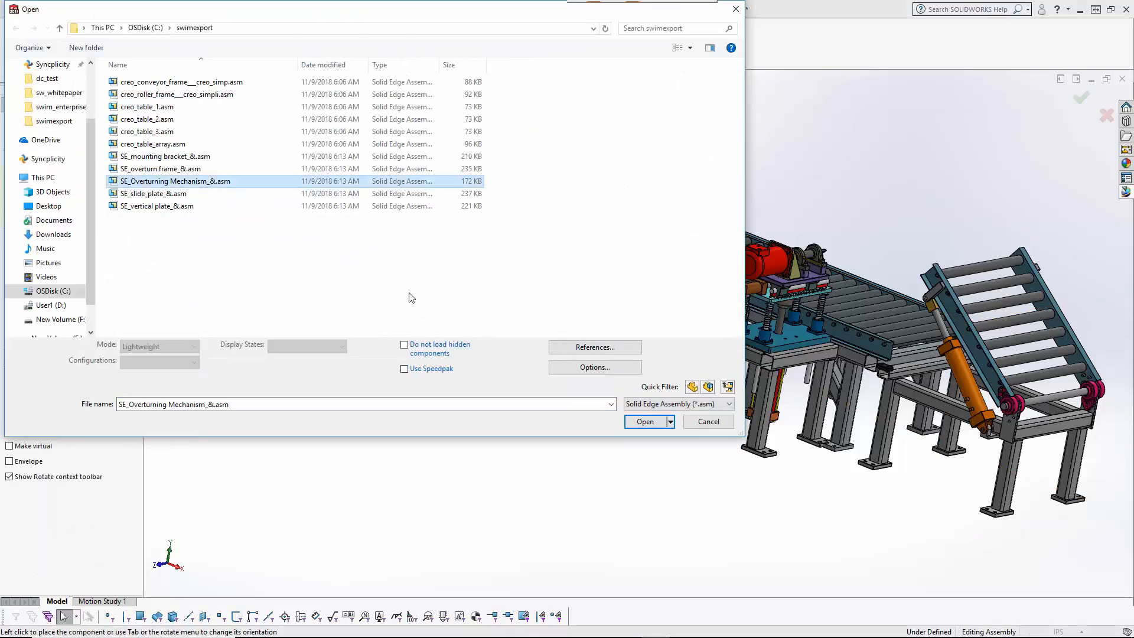
click(645, 421)
click(454, 331)
Step: Select the second mechanism's foot face and the matching table foot face for a mate
click(106, 44)
middle_drag(566, 484, 597, 355)
click(547, 532)
middle_drag(547, 532, 591, 437)
click(624, 485)
Step: Make the foot faces coincident, then add a coincident face mate with flipped alignment
click(762, 502)
middle_drag(685, 283, 504, 382)
middle_drag(353, 310, 359, 326)
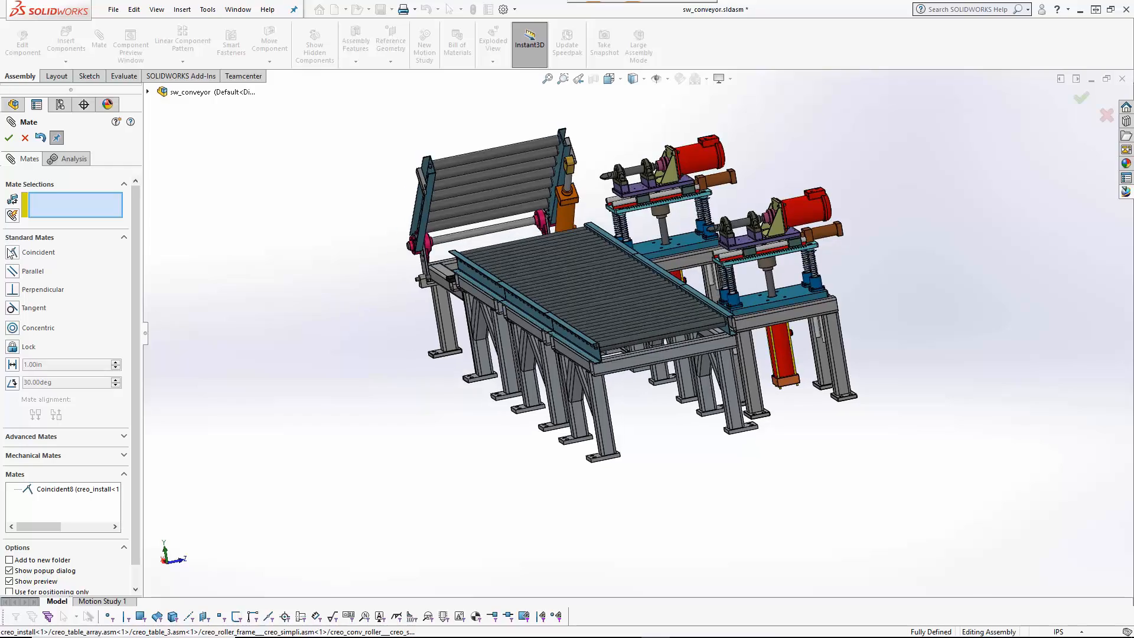
click(572, 356)
scroll(679, 354, down, 4)
middle_drag(677, 373, 679, 398)
click(759, 255)
click(57, 416)
key(Return)
Step: Add a distance mate to finish positioning, then begin saving the assembly to Teamcenter
click(35, 364)
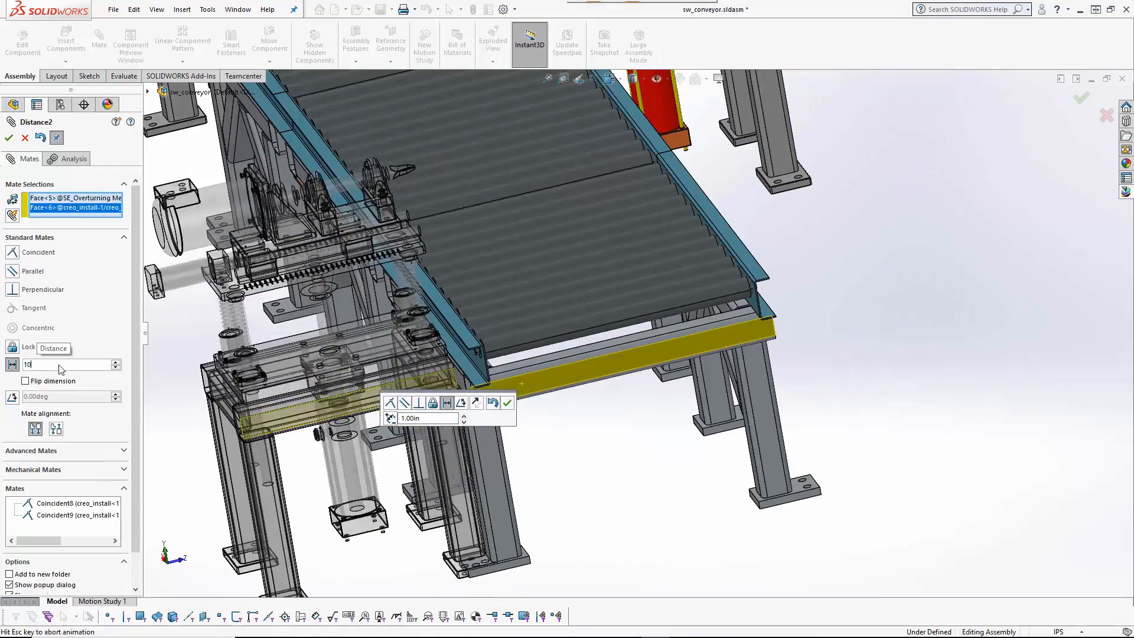
key(Return)
click(25, 139)
scroll(354, 435, up, 5)
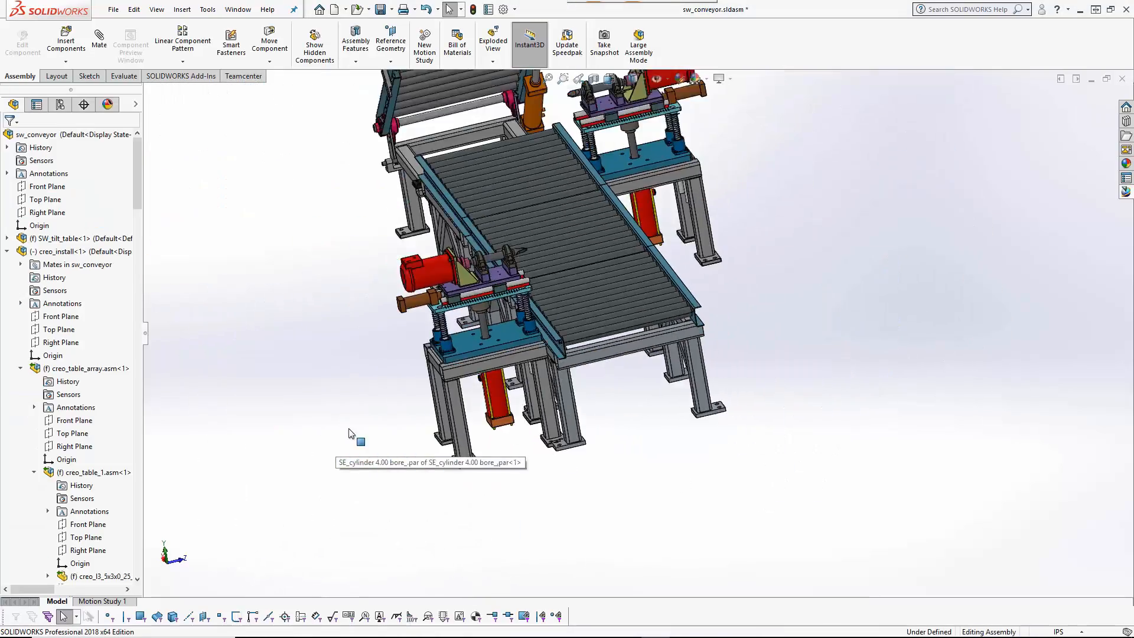
middle_drag(354, 435, 484, 451)
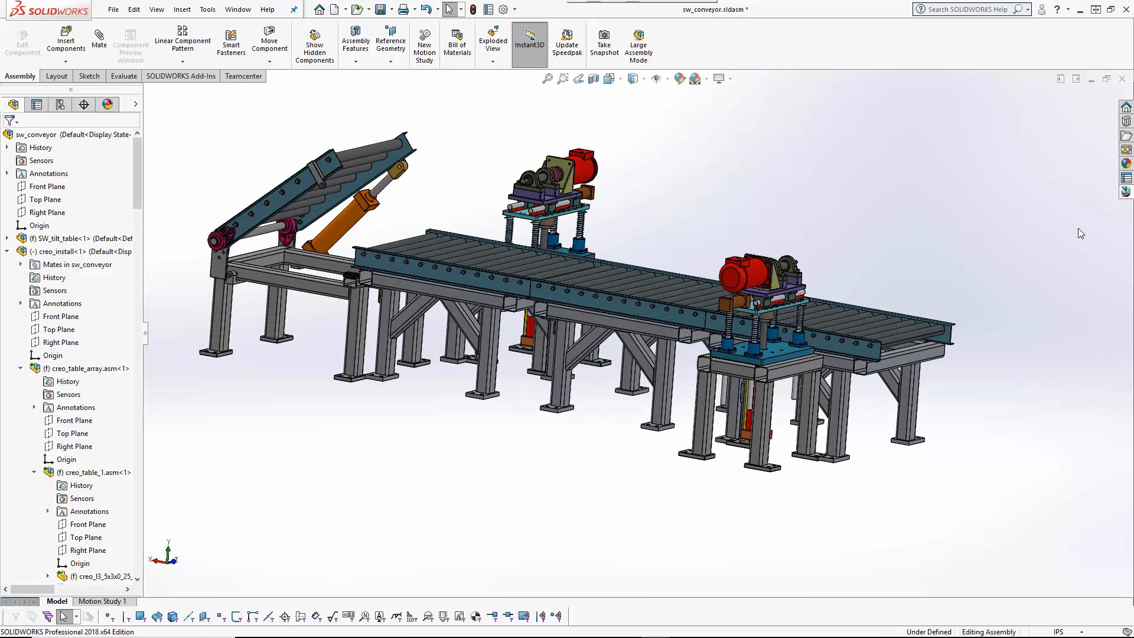
click(1124, 194)
click(795, 94)
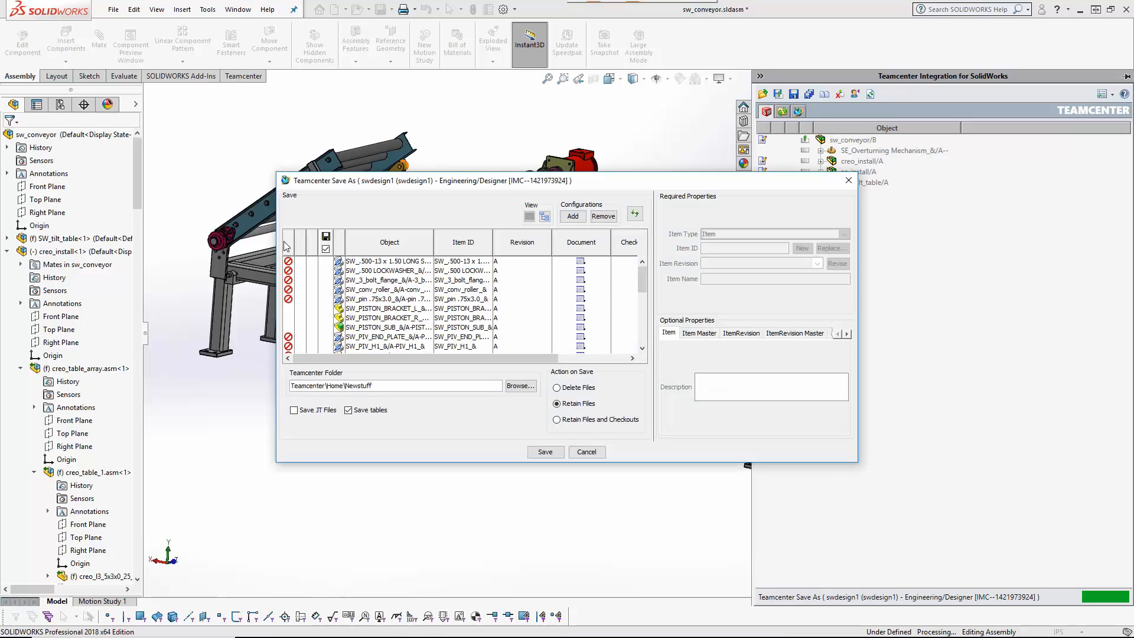
Step: Check out SW_tilt_table, se_install and creo_install with a comment, then save sw_conveyor to Teamcenter
click(354, 290)
ctrl+click(353, 270)
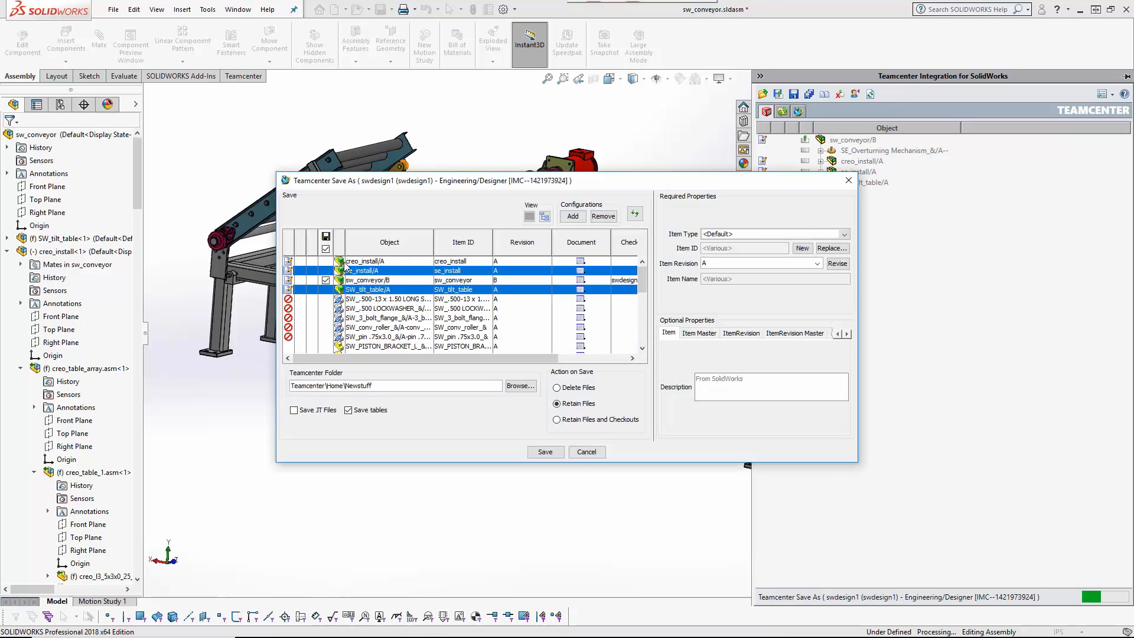
ctrl+click(352, 261)
right_click(350, 266)
click(385, 269)
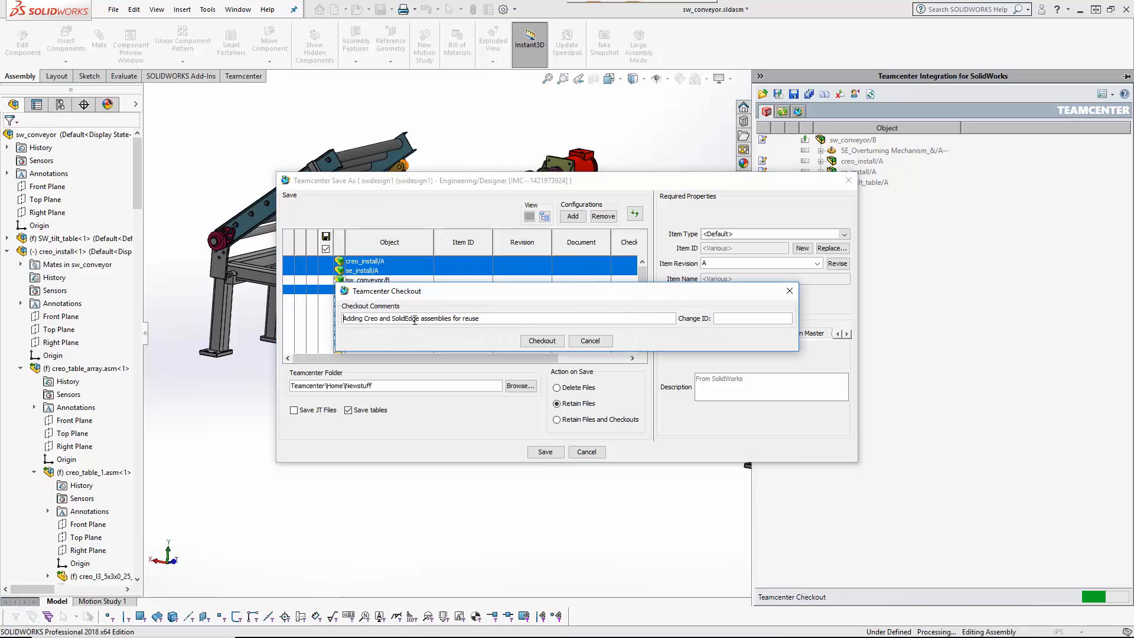
click(541, 341)
click(544, 453)
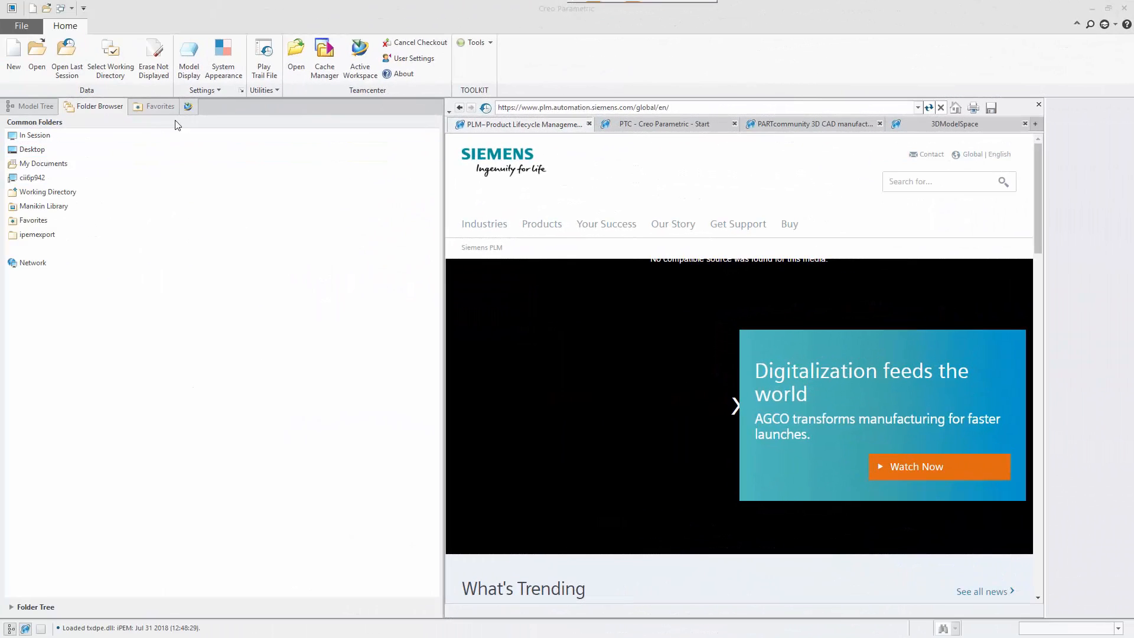
Step: Connect Creo to Teamcenter, log in, and search for creo_table
click(187, 108)
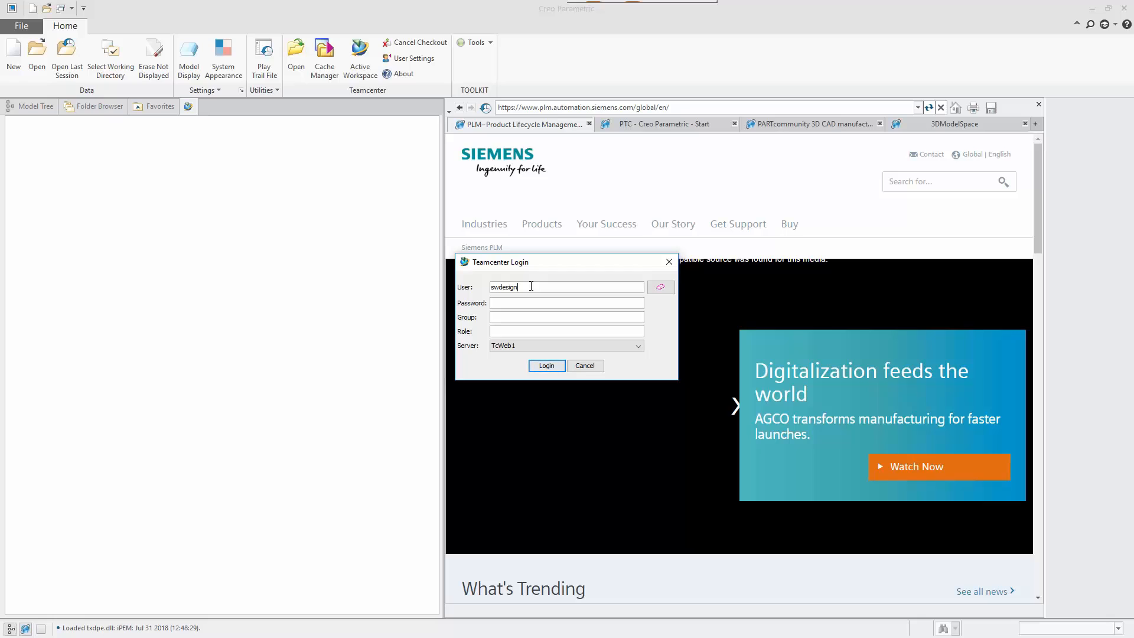
click(556, 363)
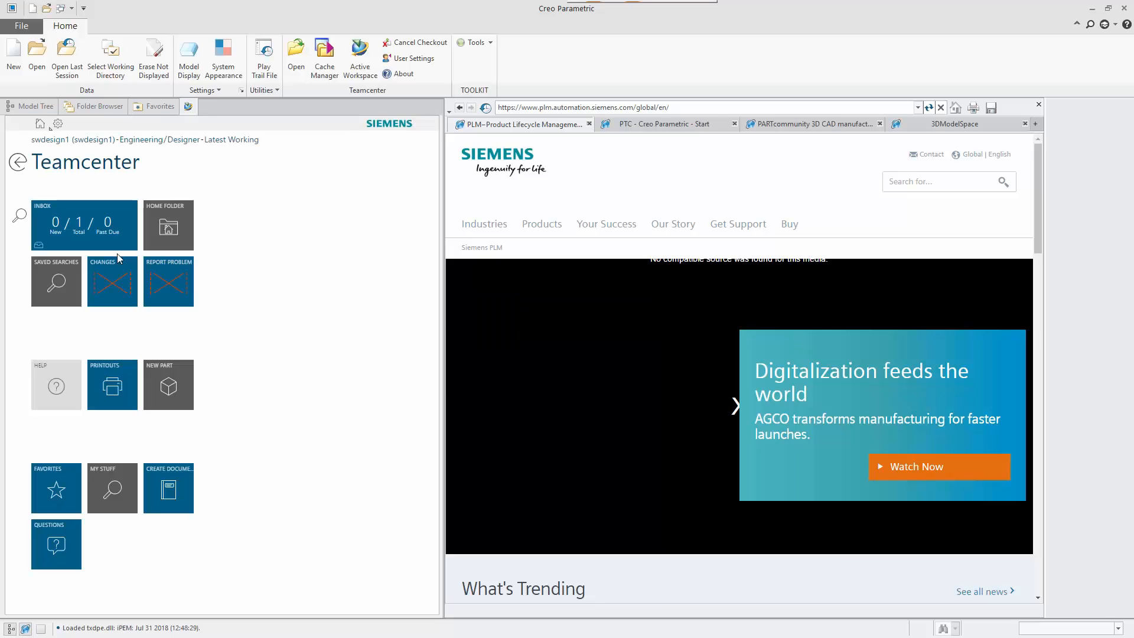
click(20, 216)
click(93, 224)
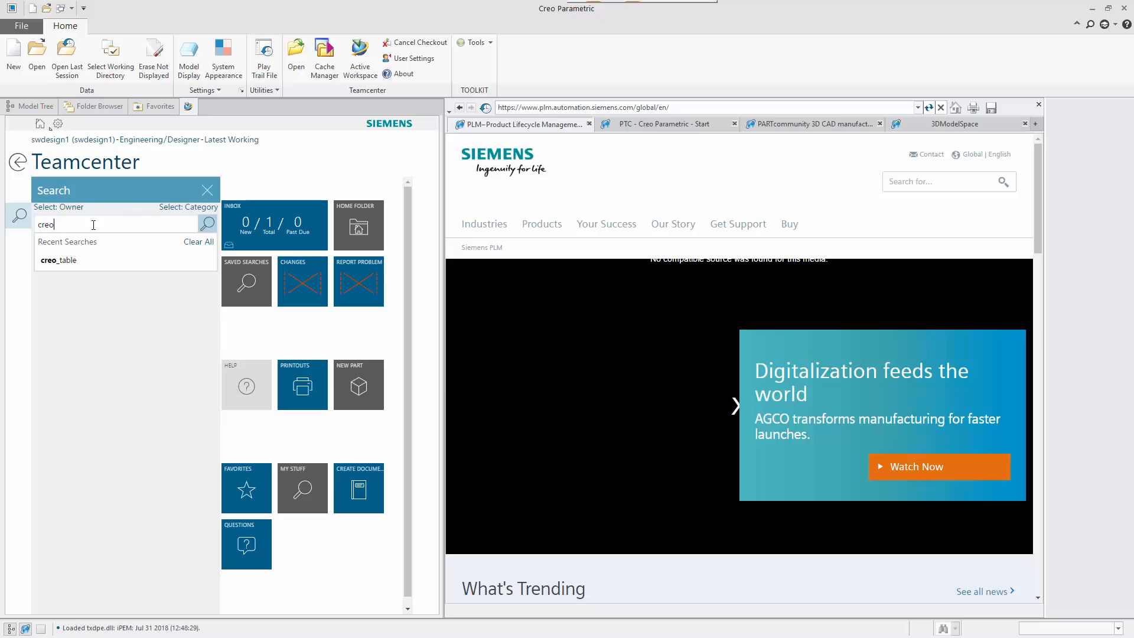
key(Return)
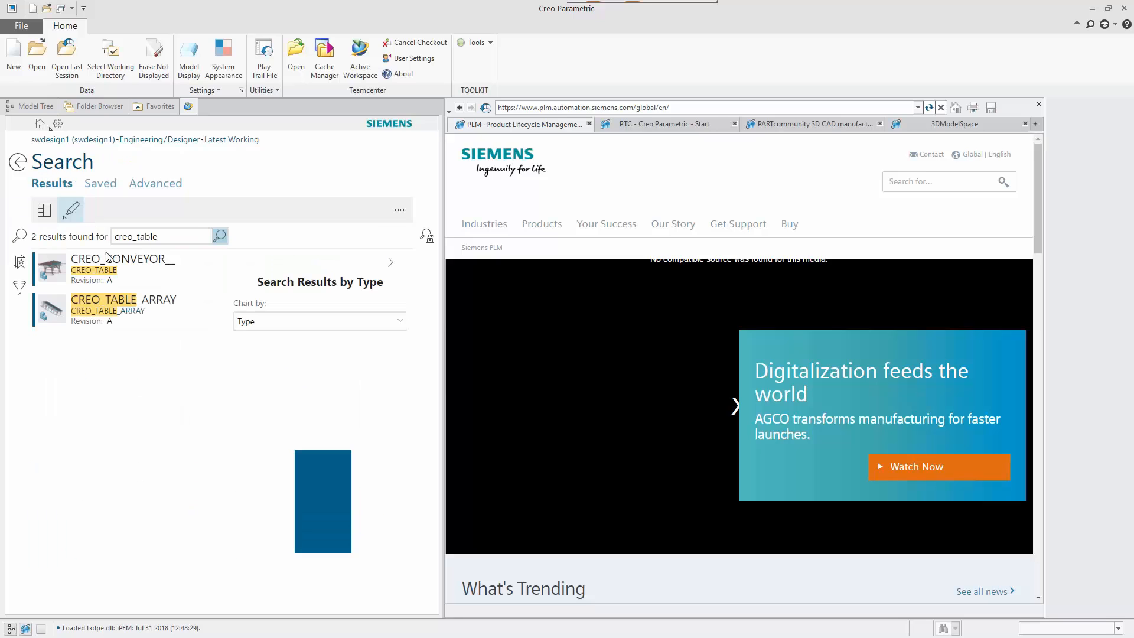
Step: Open revision CREO_TABLE_ARRAY/A in Creo from the search results
click(197, 306)
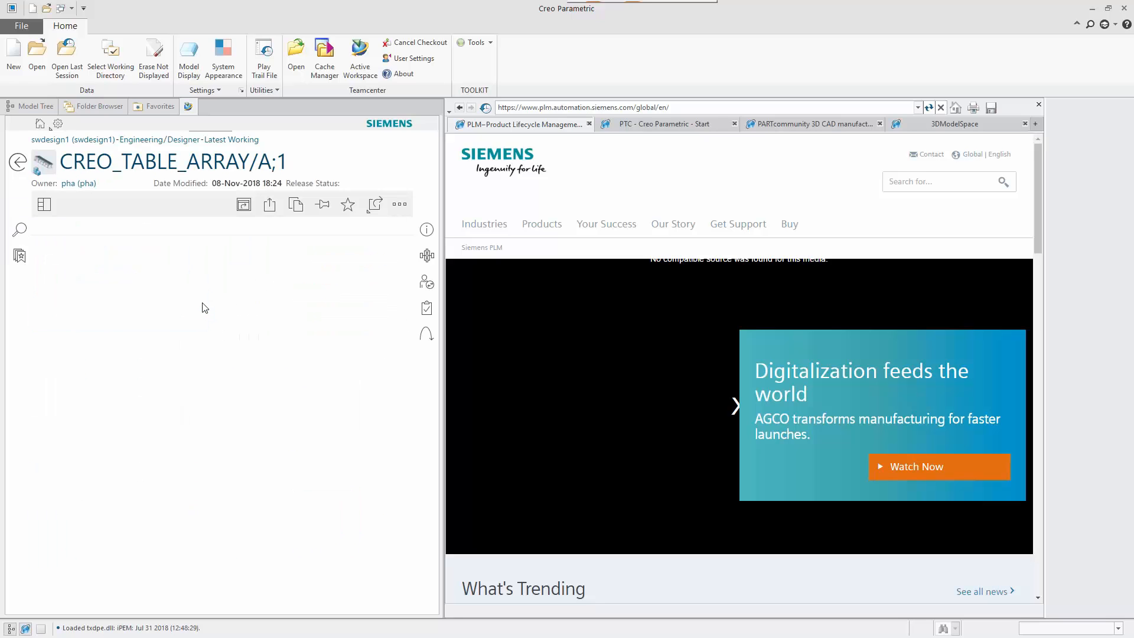
click(376, 206)
click(345, 346)
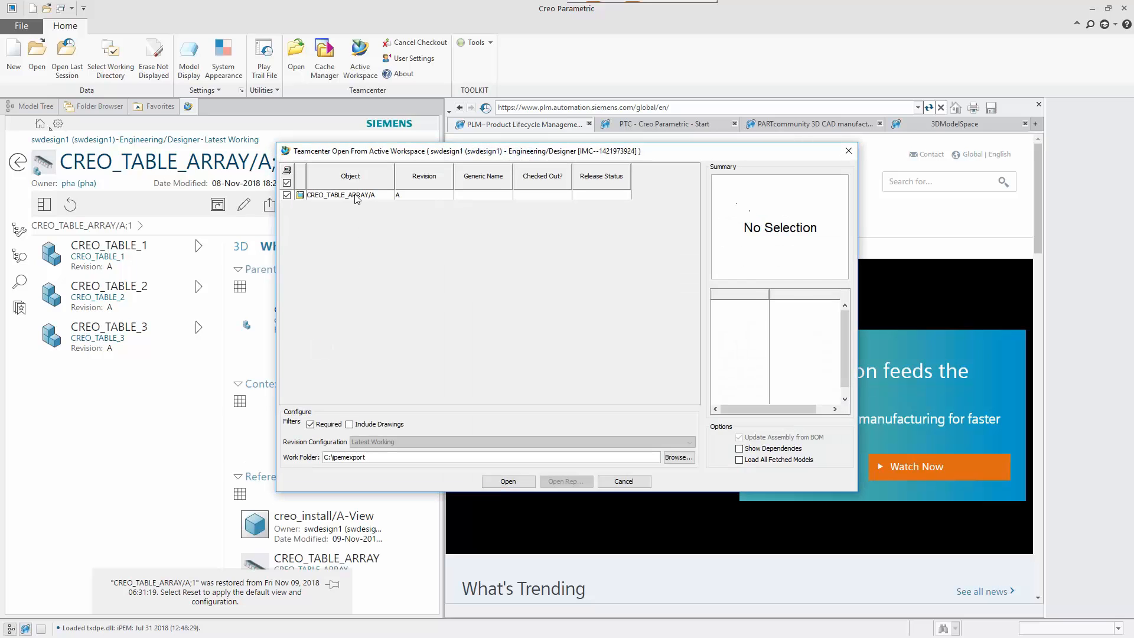
click(358, 195)
click(507, 481)
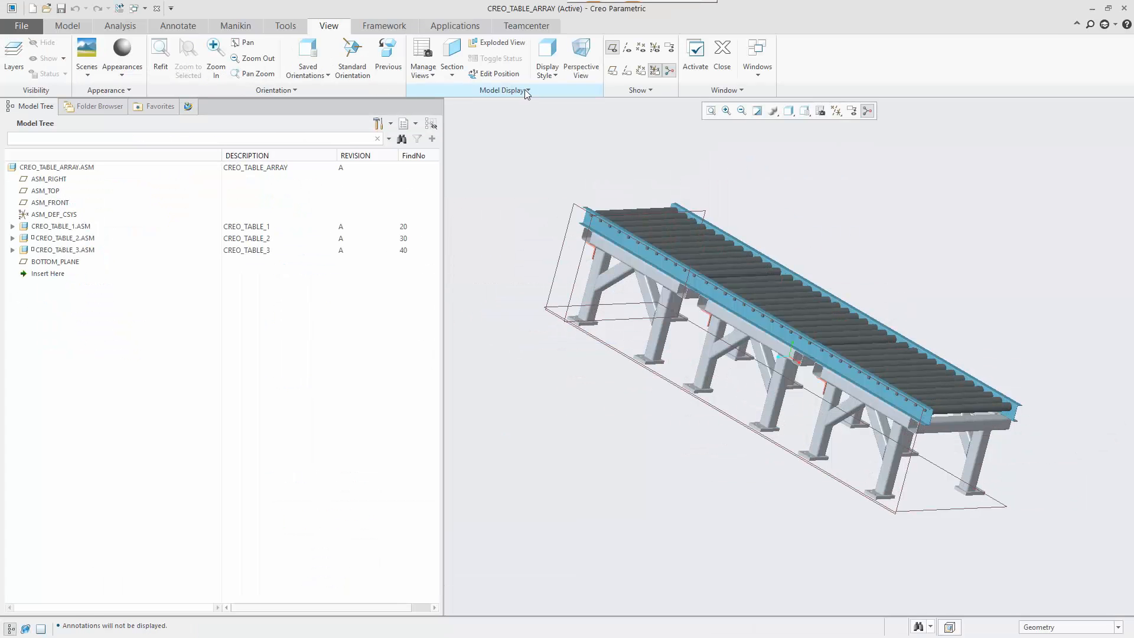
Step: Check out CREO_TABLE_ARRAY for editing with the comment 'remove c'
click(61, 249)
right_click(61, 250)
click(95, 222)
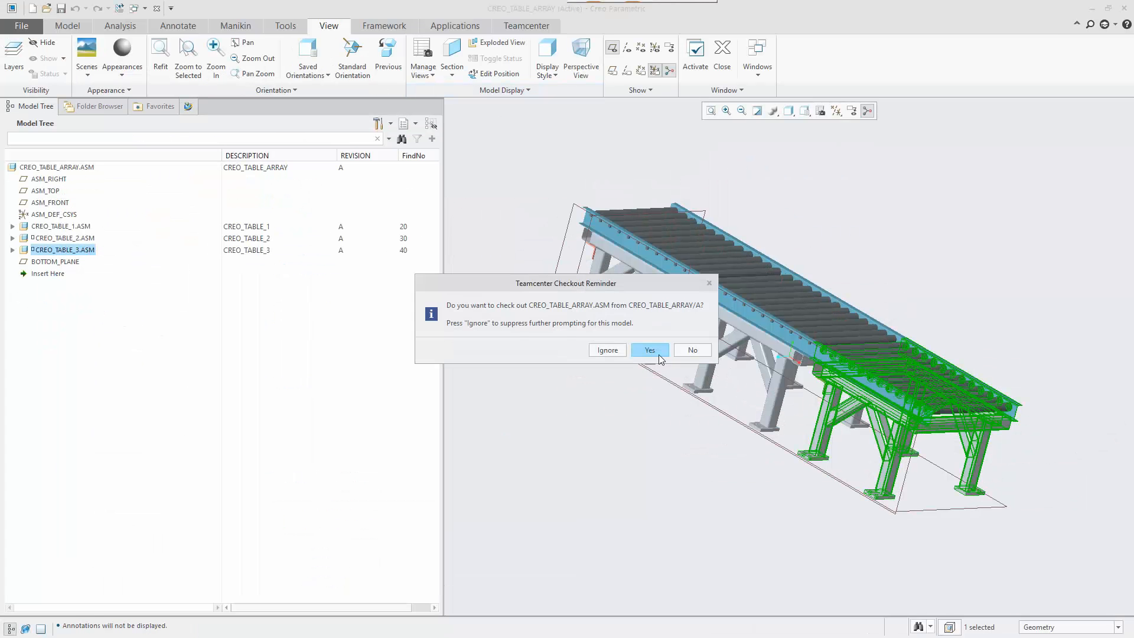
click(657, 353)
text(remove c)
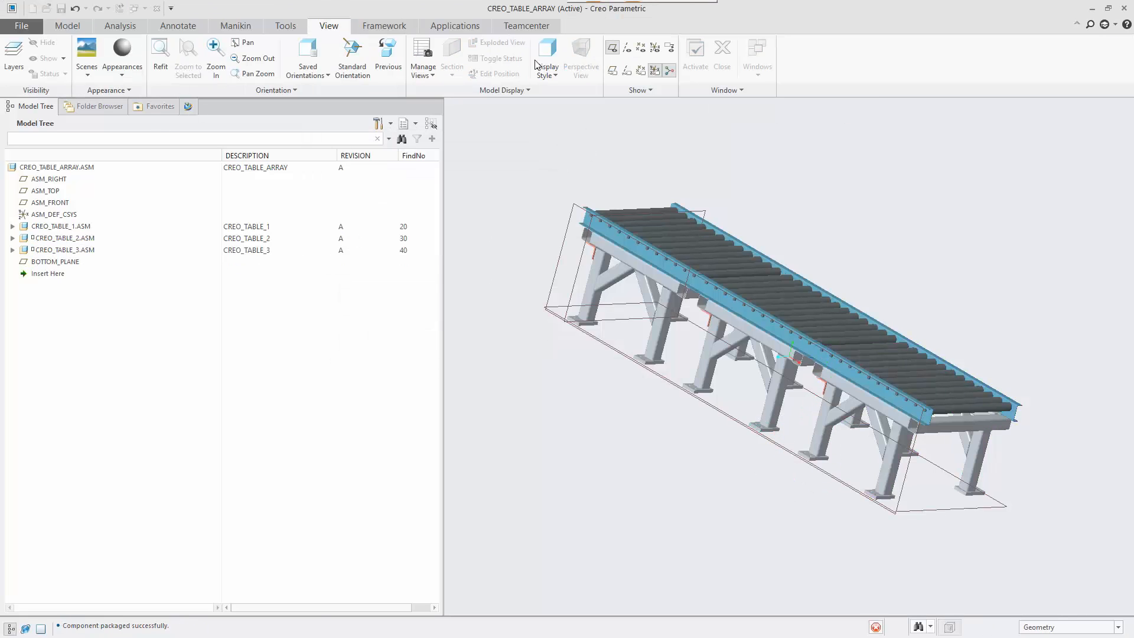
Step: Delete CREO_TABLE_2 from the assembly
right_click(59, 238)
click(91, 409)
click(530, 341)
Step: Redefine CREO_TABLE_3 with its rail coincident to CREO_TABLE_1's rail, then save to Teamcenter
right_click(62, 240)
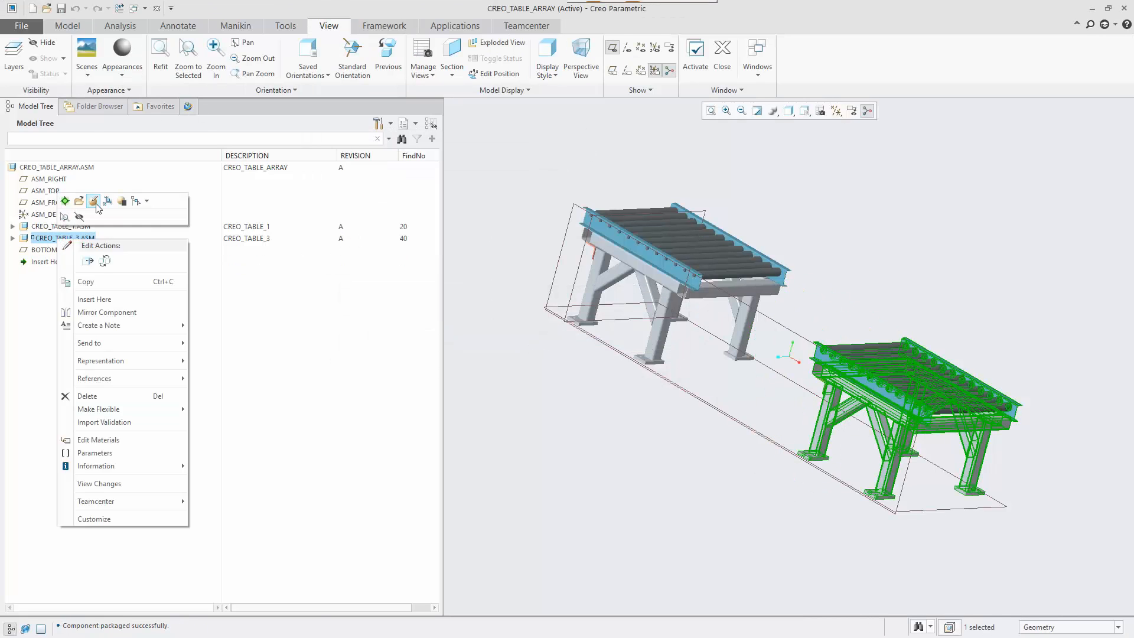
click(93, 203)
click(68, 92)
scroll(696, 276, down, 5)
click(697, 275)
scroll(696, 275, up, 3)
middle_drag(708, 283, 724, 251)
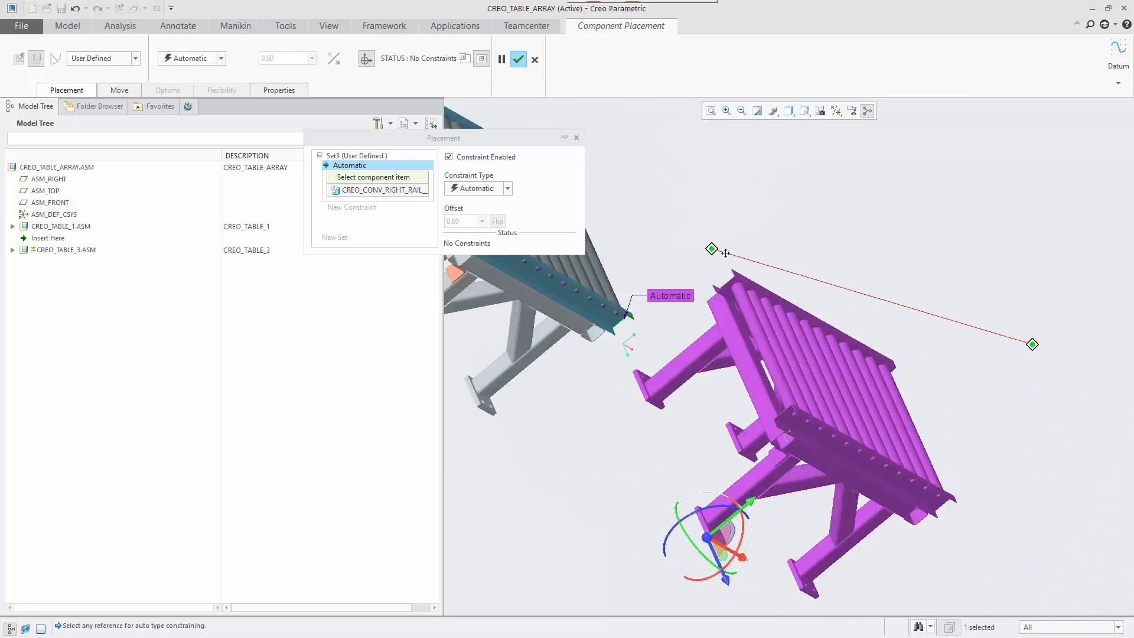
scroll(783, 498, down, 5)
click(784, 500)
click(507, 188)
click(488, 232)
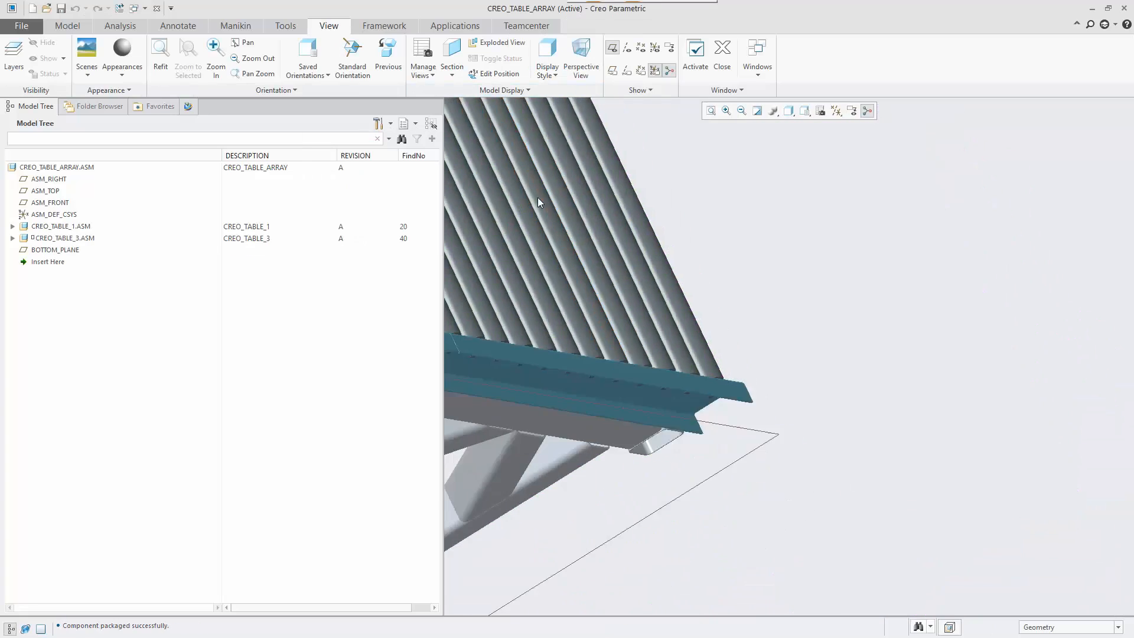
scroll(537, 202, up, 5)
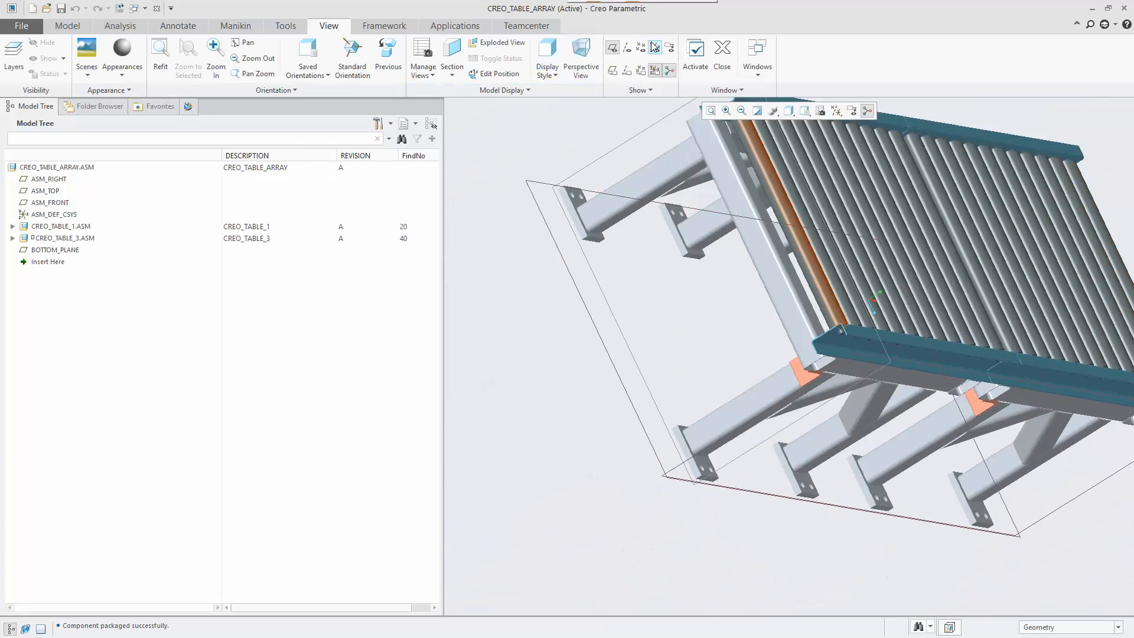
click(526, 25)
click(74, 66)
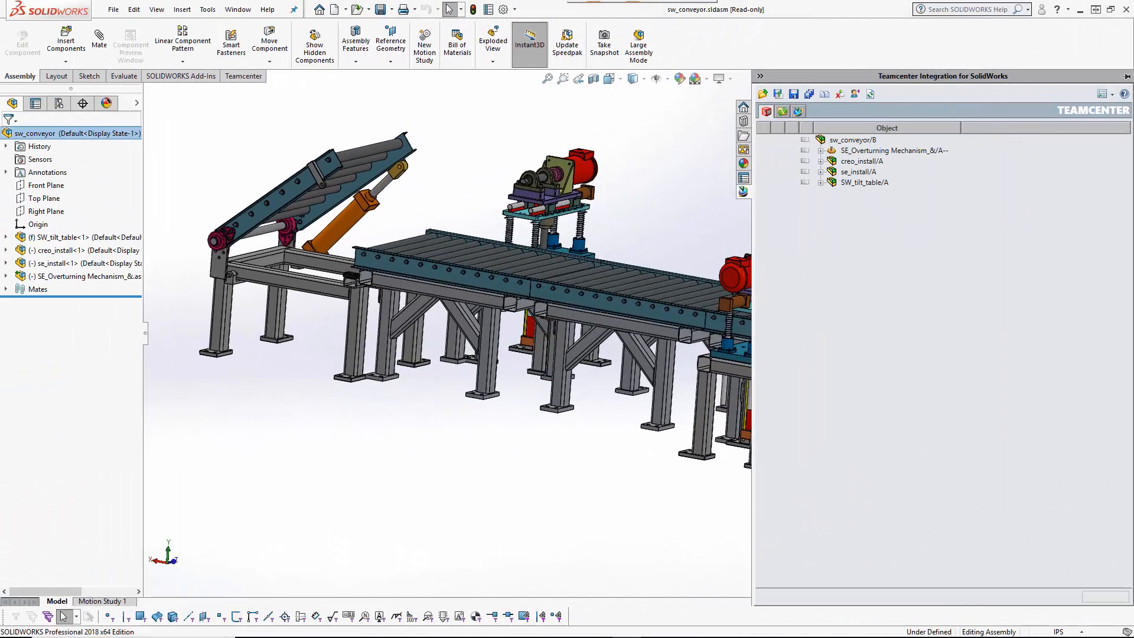
Step: Refresh Teamcenter status and download the updated Creo table array models for creo_install
click(871, 94)
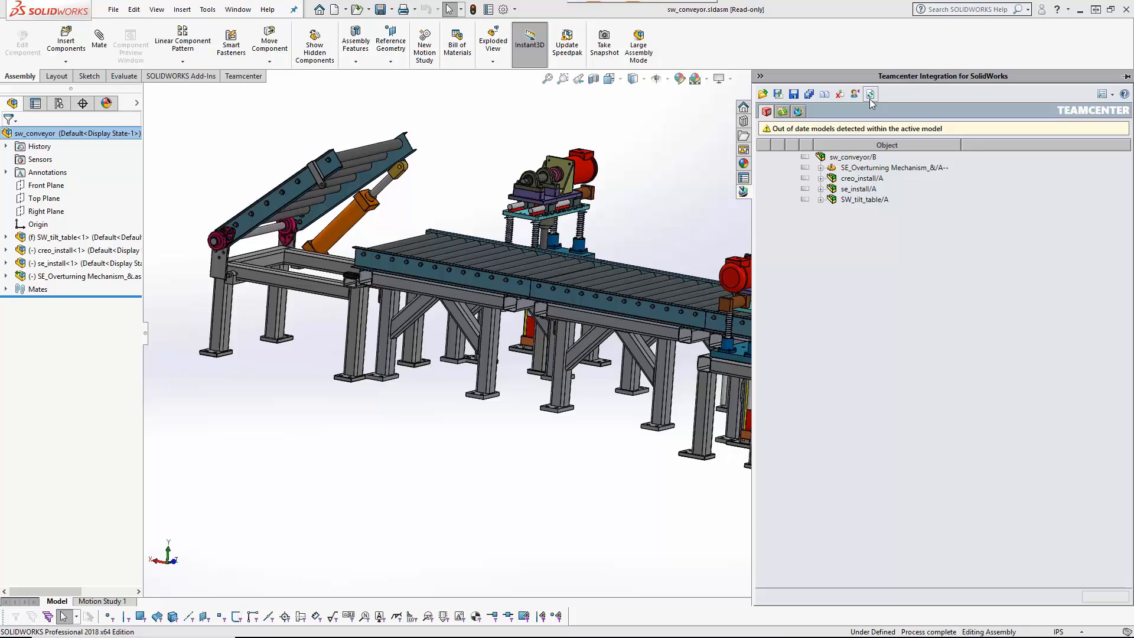
click(865, 129)
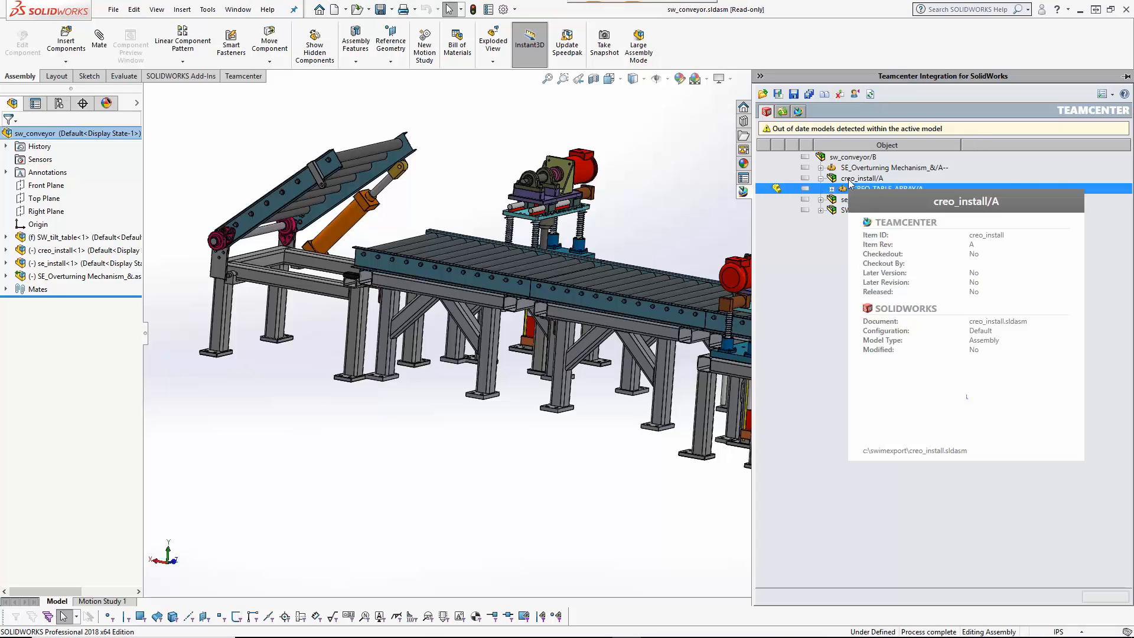
right_click(848, 181)
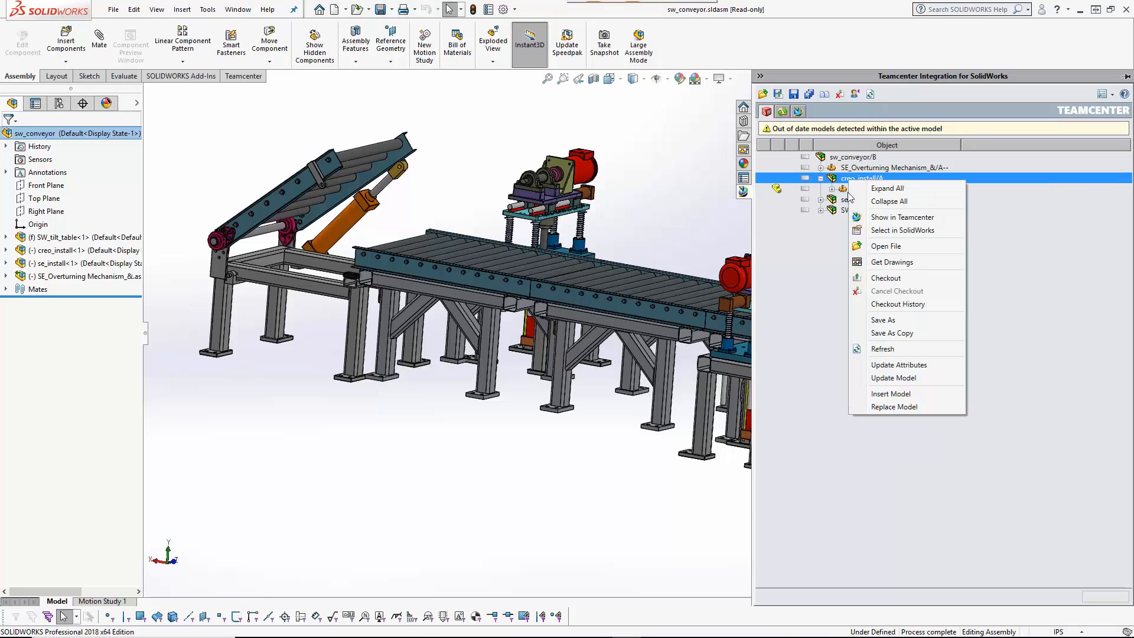
click(891, 393)
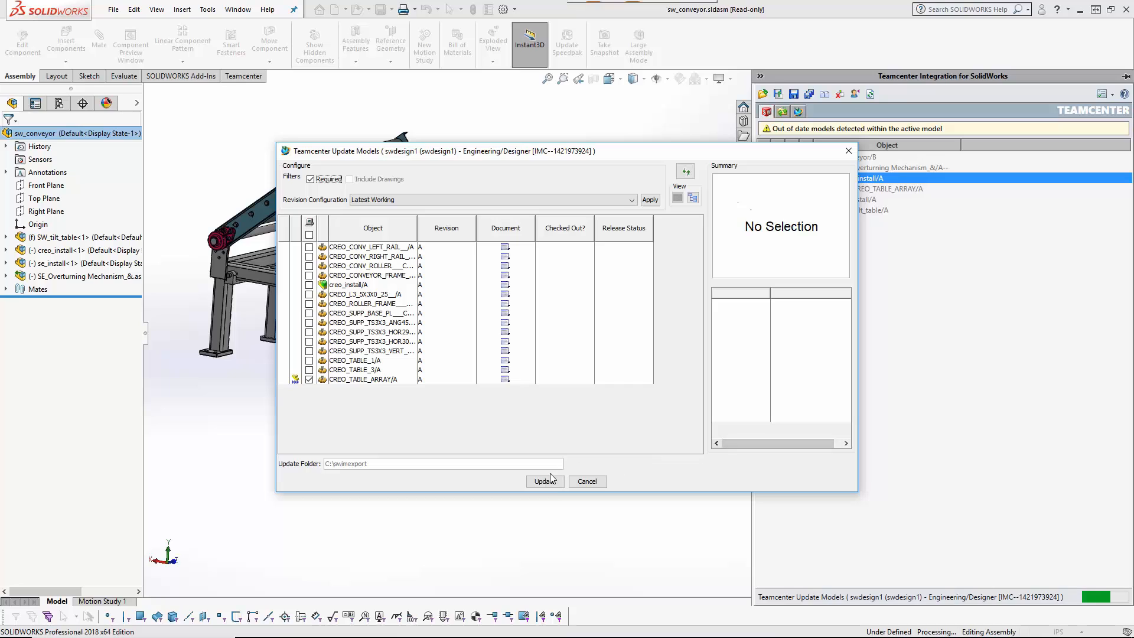
click(549, 484)
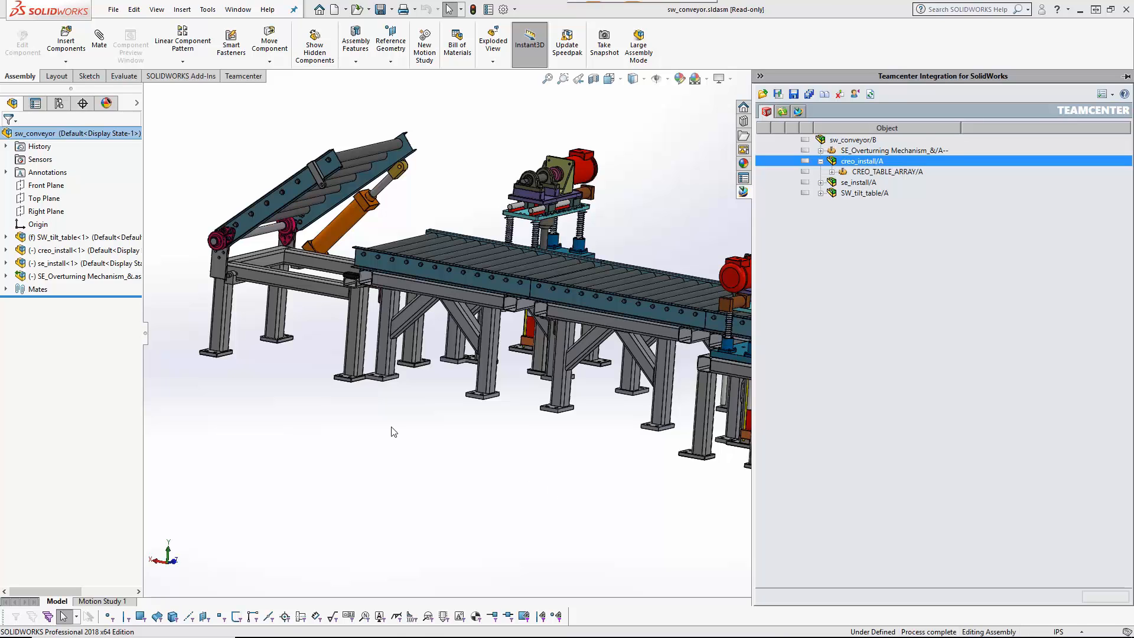
click(6, 250)
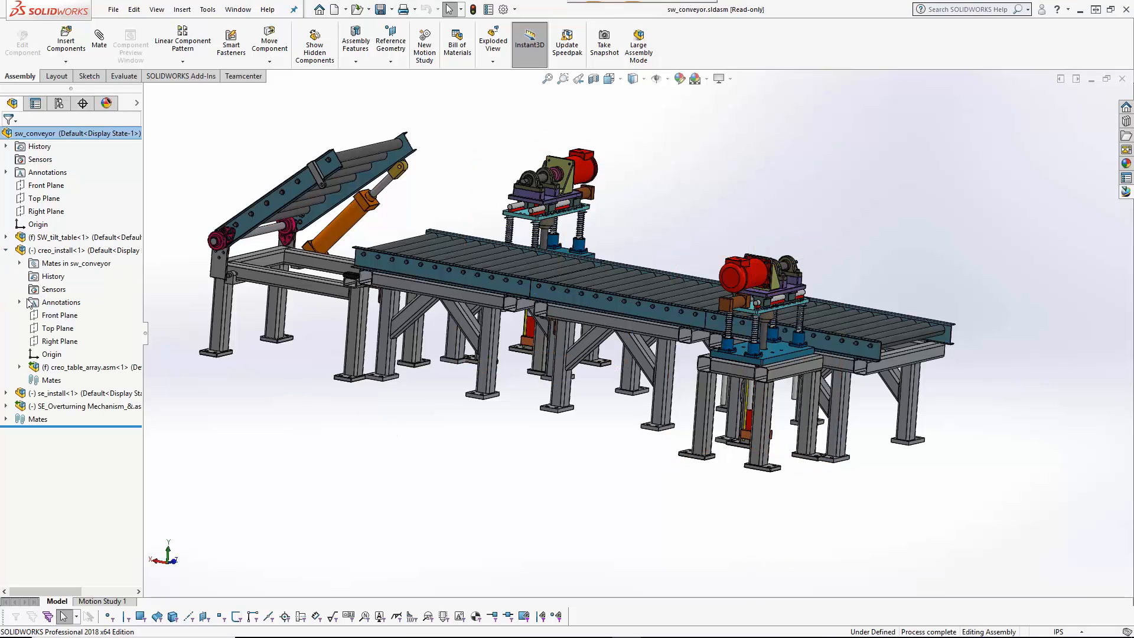
Step: Update creo_table_array.asm, checking out sw_conveyor, to show the shortened two-table conveyor
click(67, 366)
right_click(67, 366)
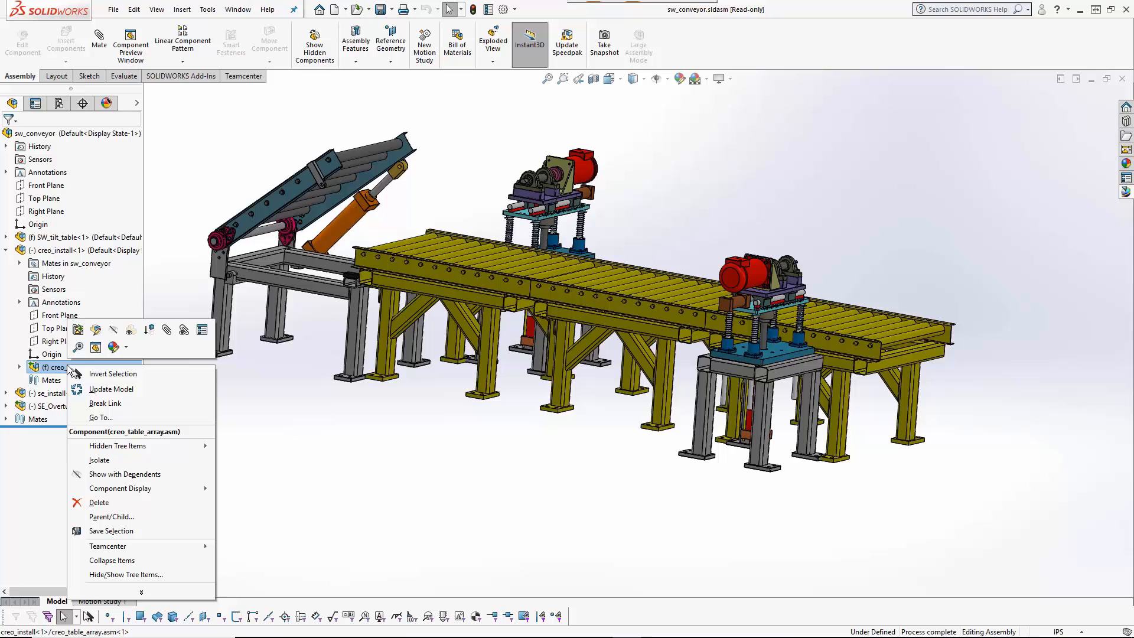
click(114, 391)
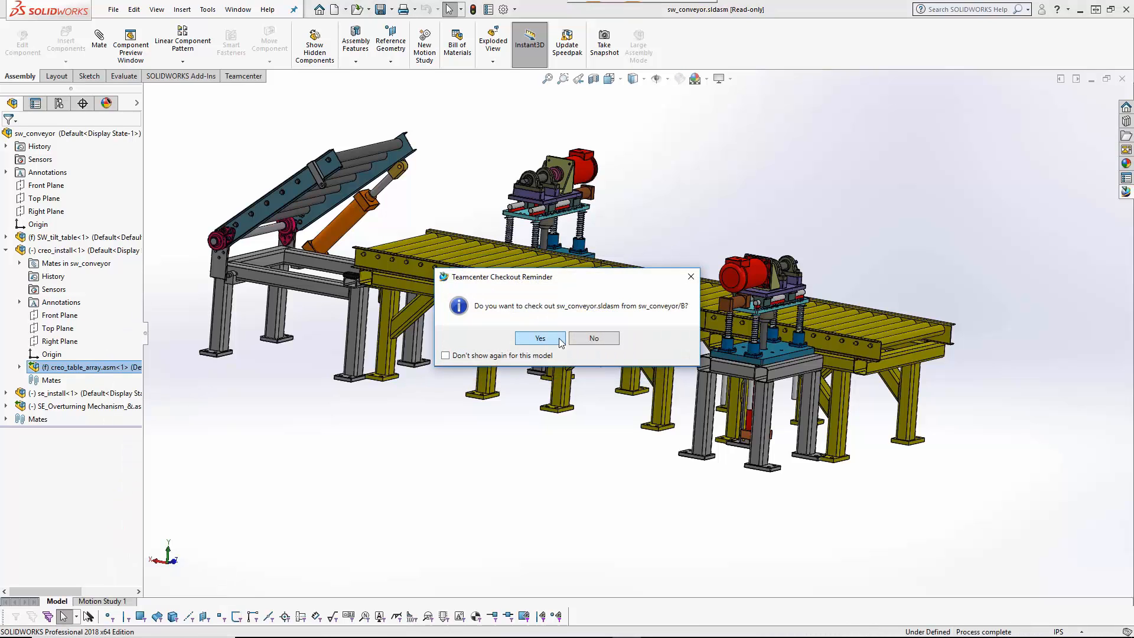
click(539, 338)
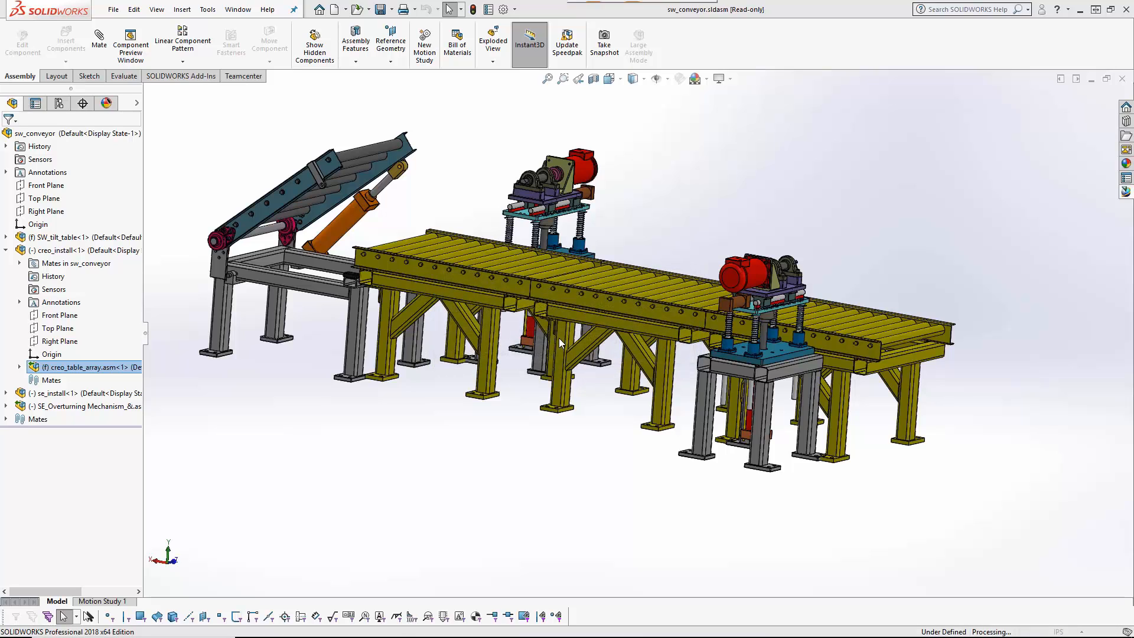
click(559, 339)
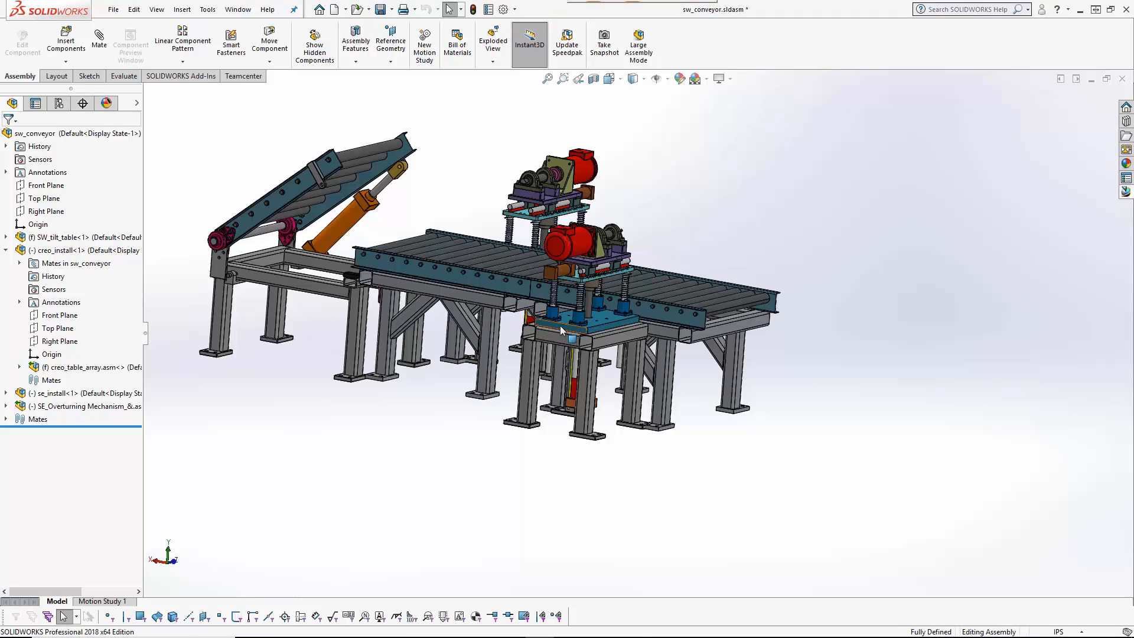
middle_drag(560, 325, 553, 405)
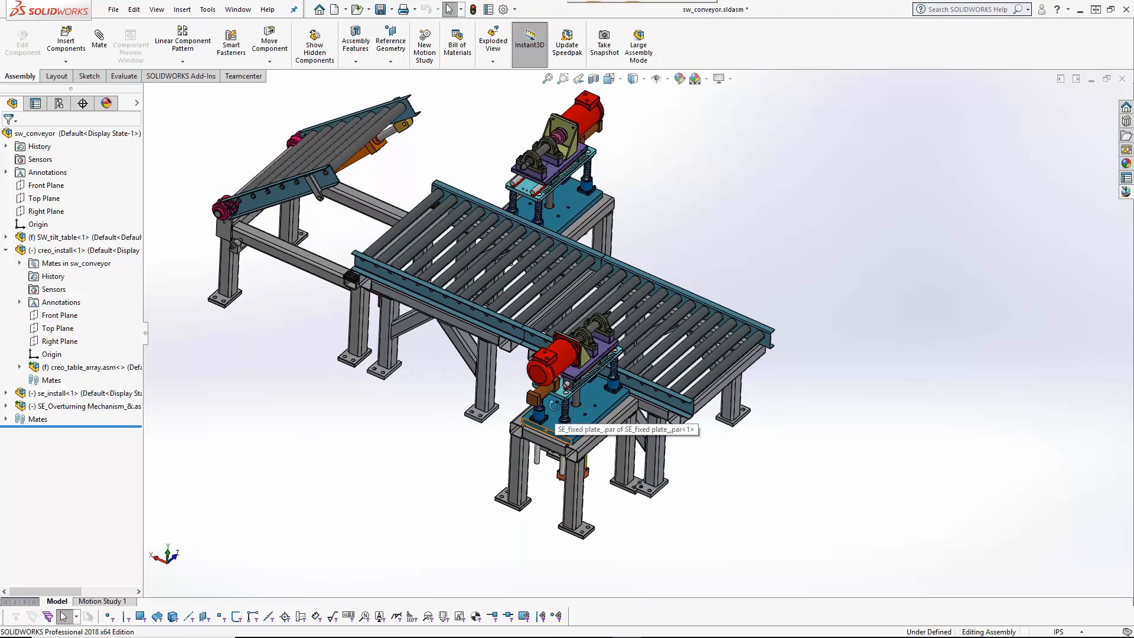